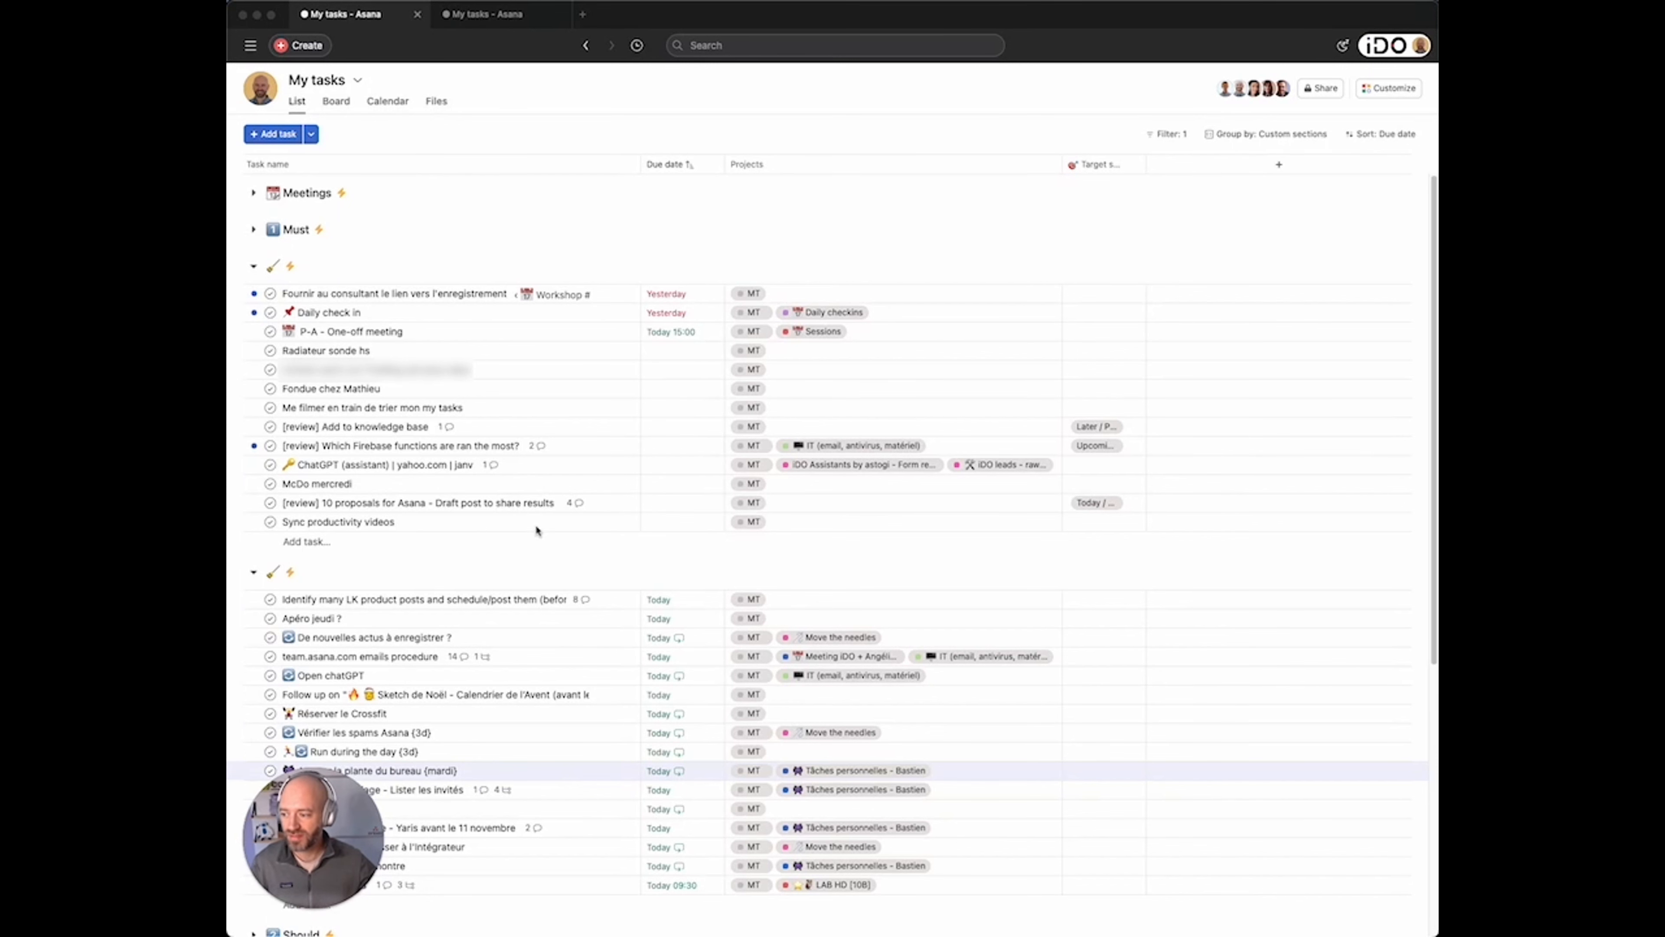
Look through the My tasks list and review the sections that Daily check in can be moved to, including the snooze ones.
scroll(431, 575, "down", 4)
scroll(430, 575, "down", 1)
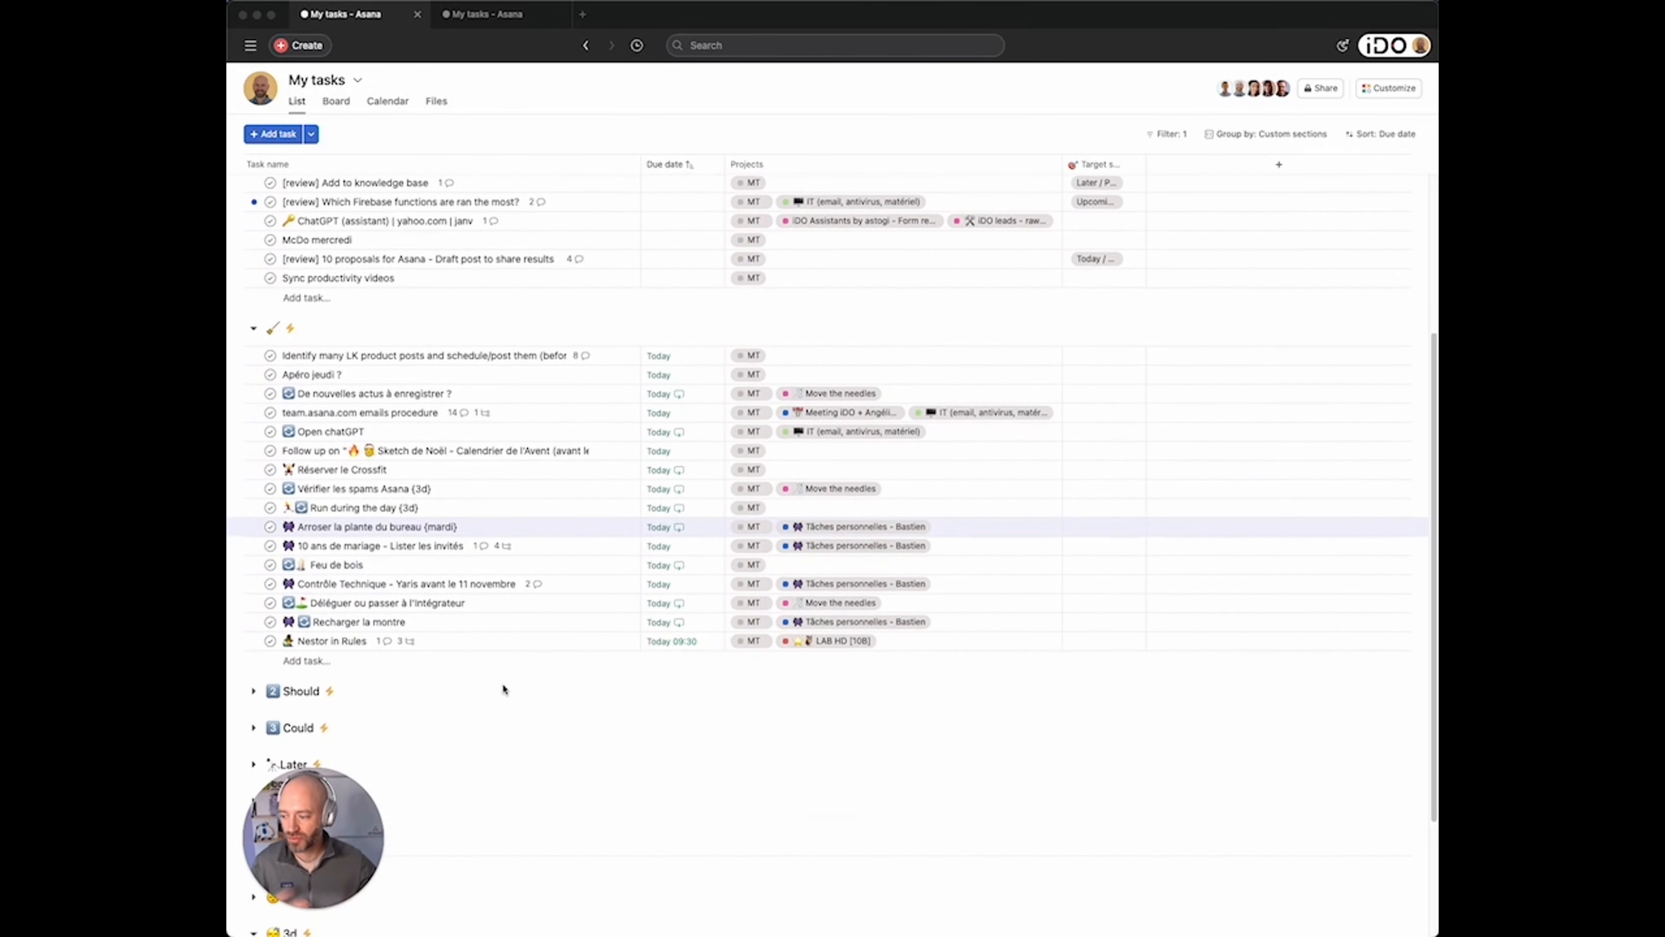
scroll(481, 726, "up", 5)
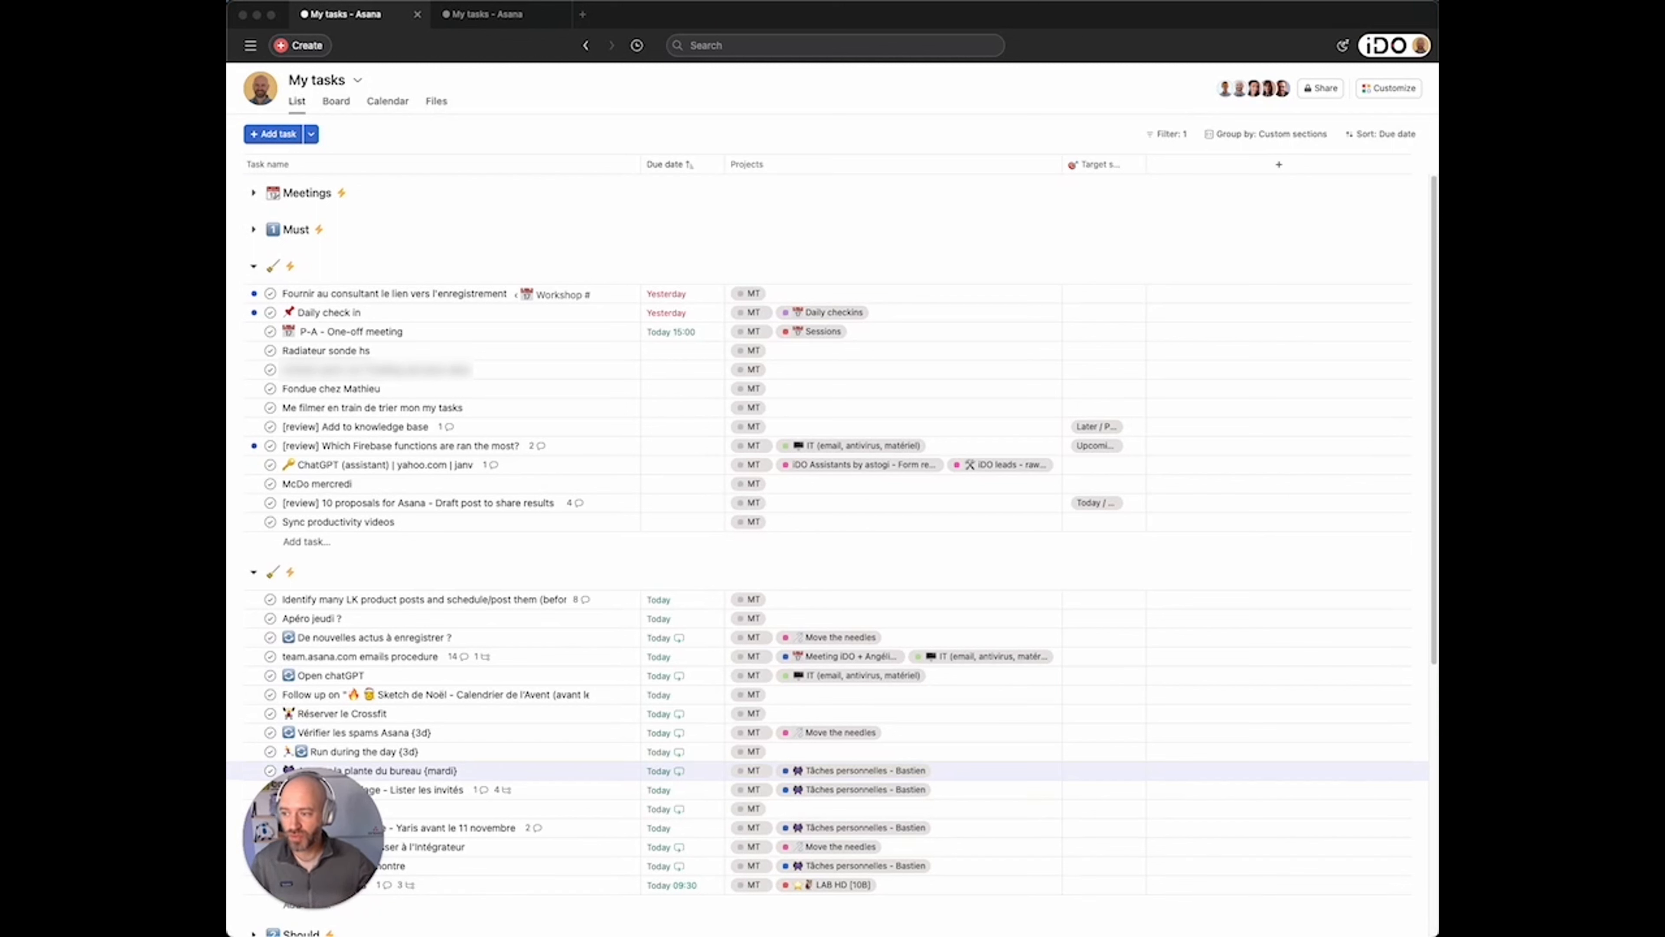
left_click(602, 314)
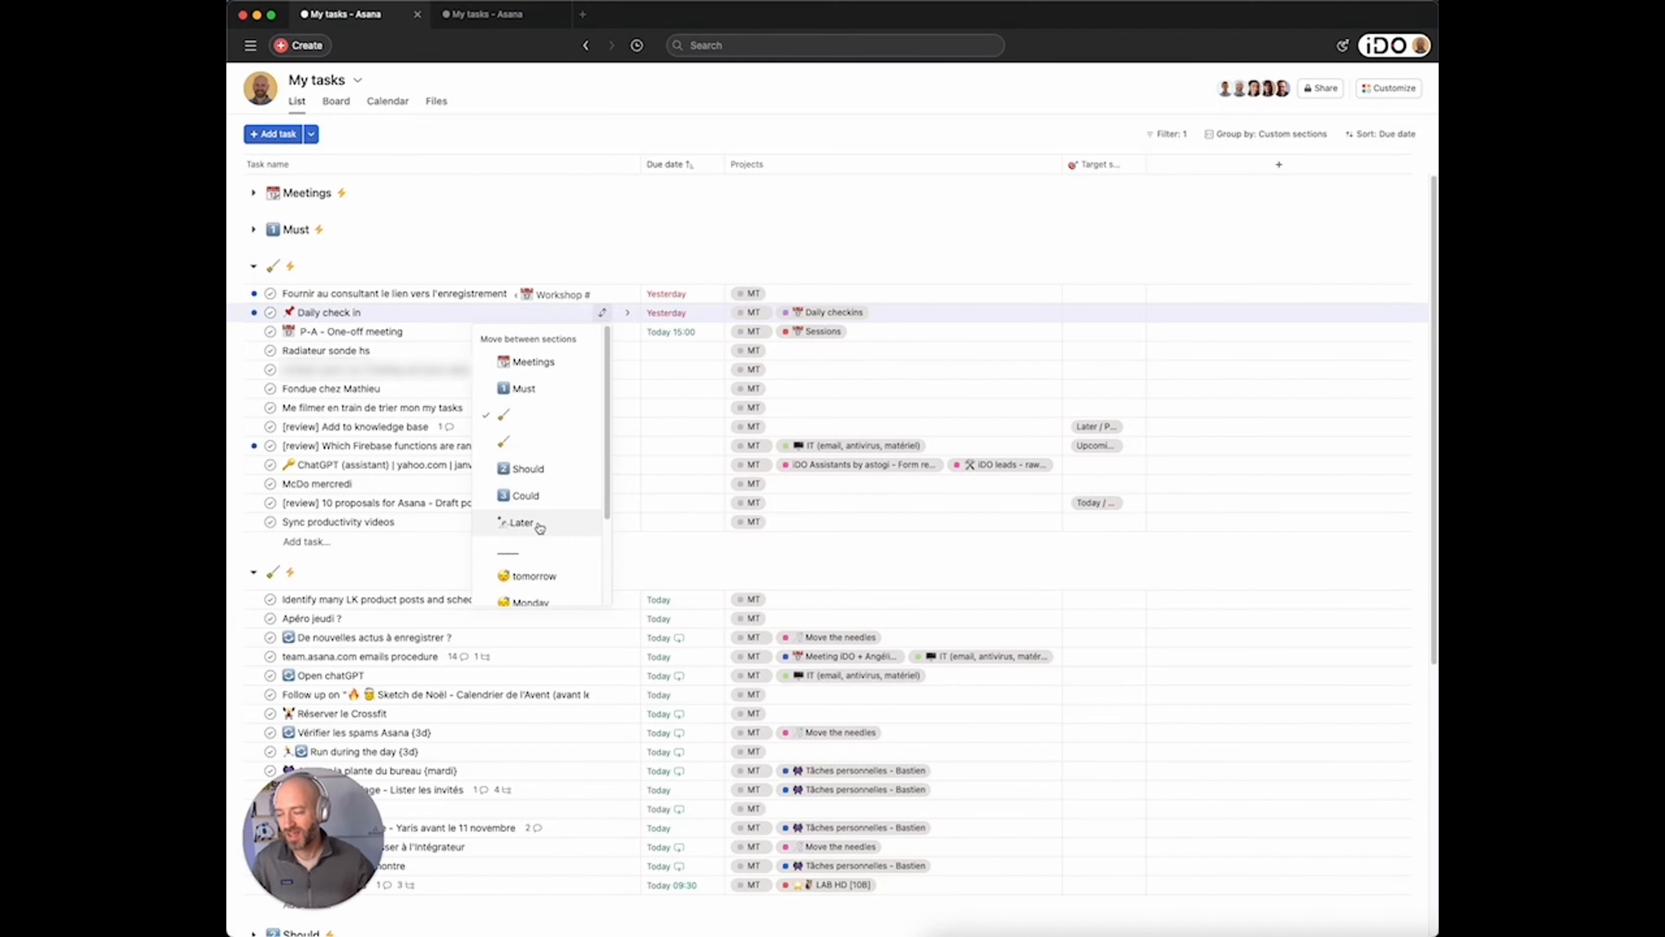
scroll(539, 525, "down", 2)
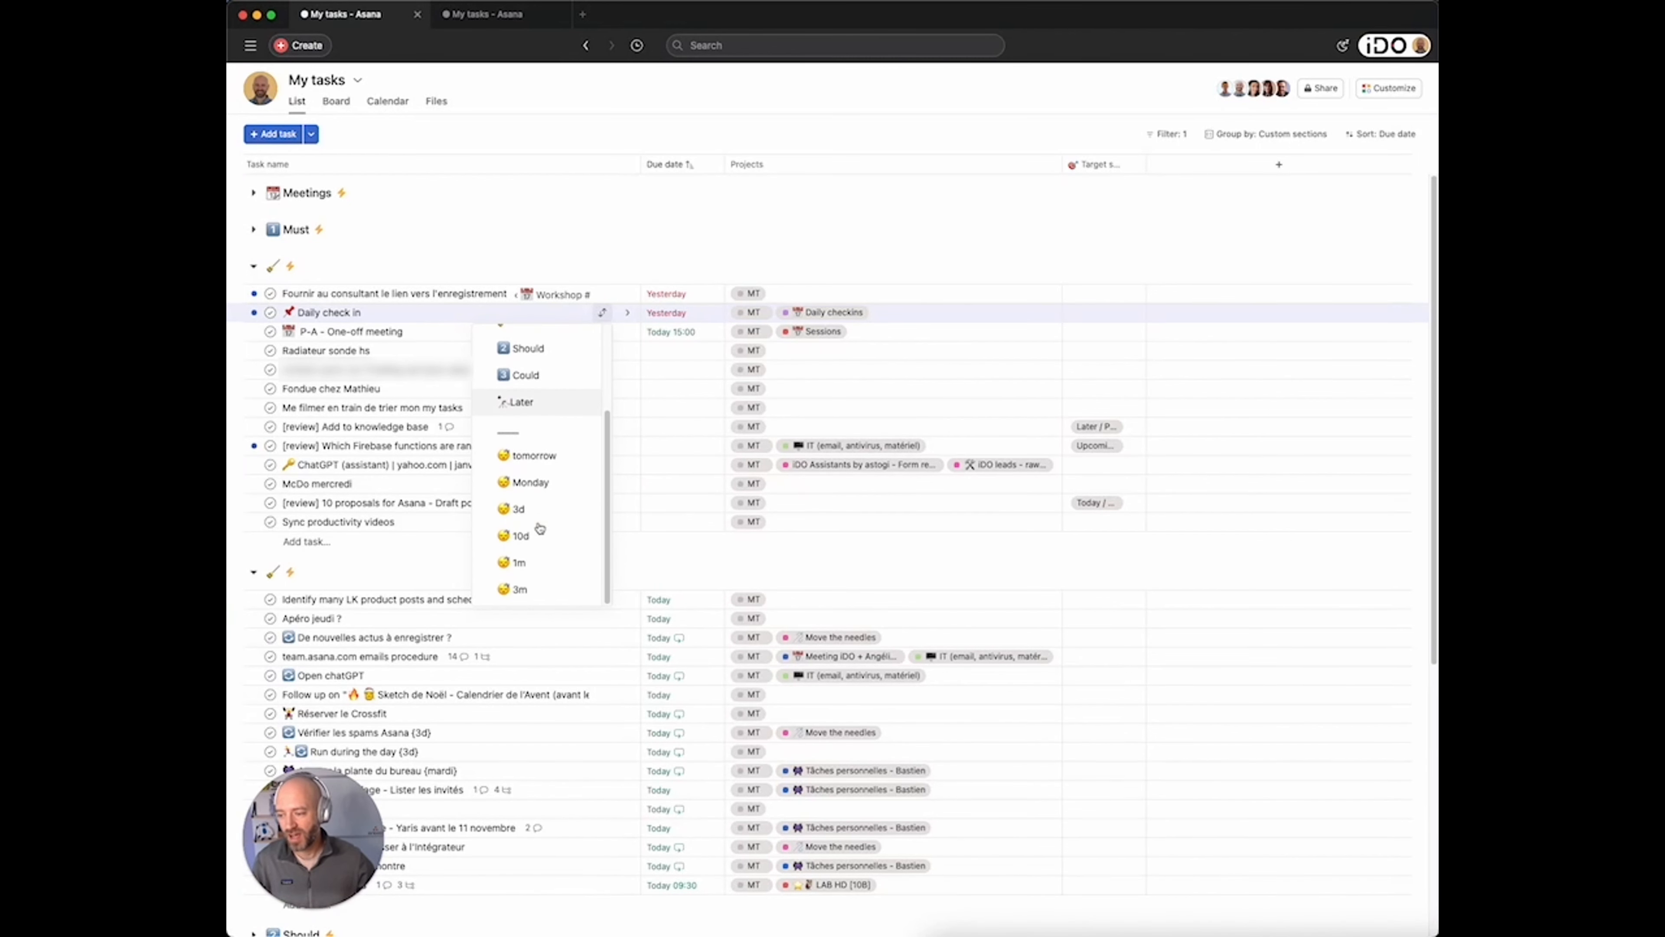
left_click(543, 463)
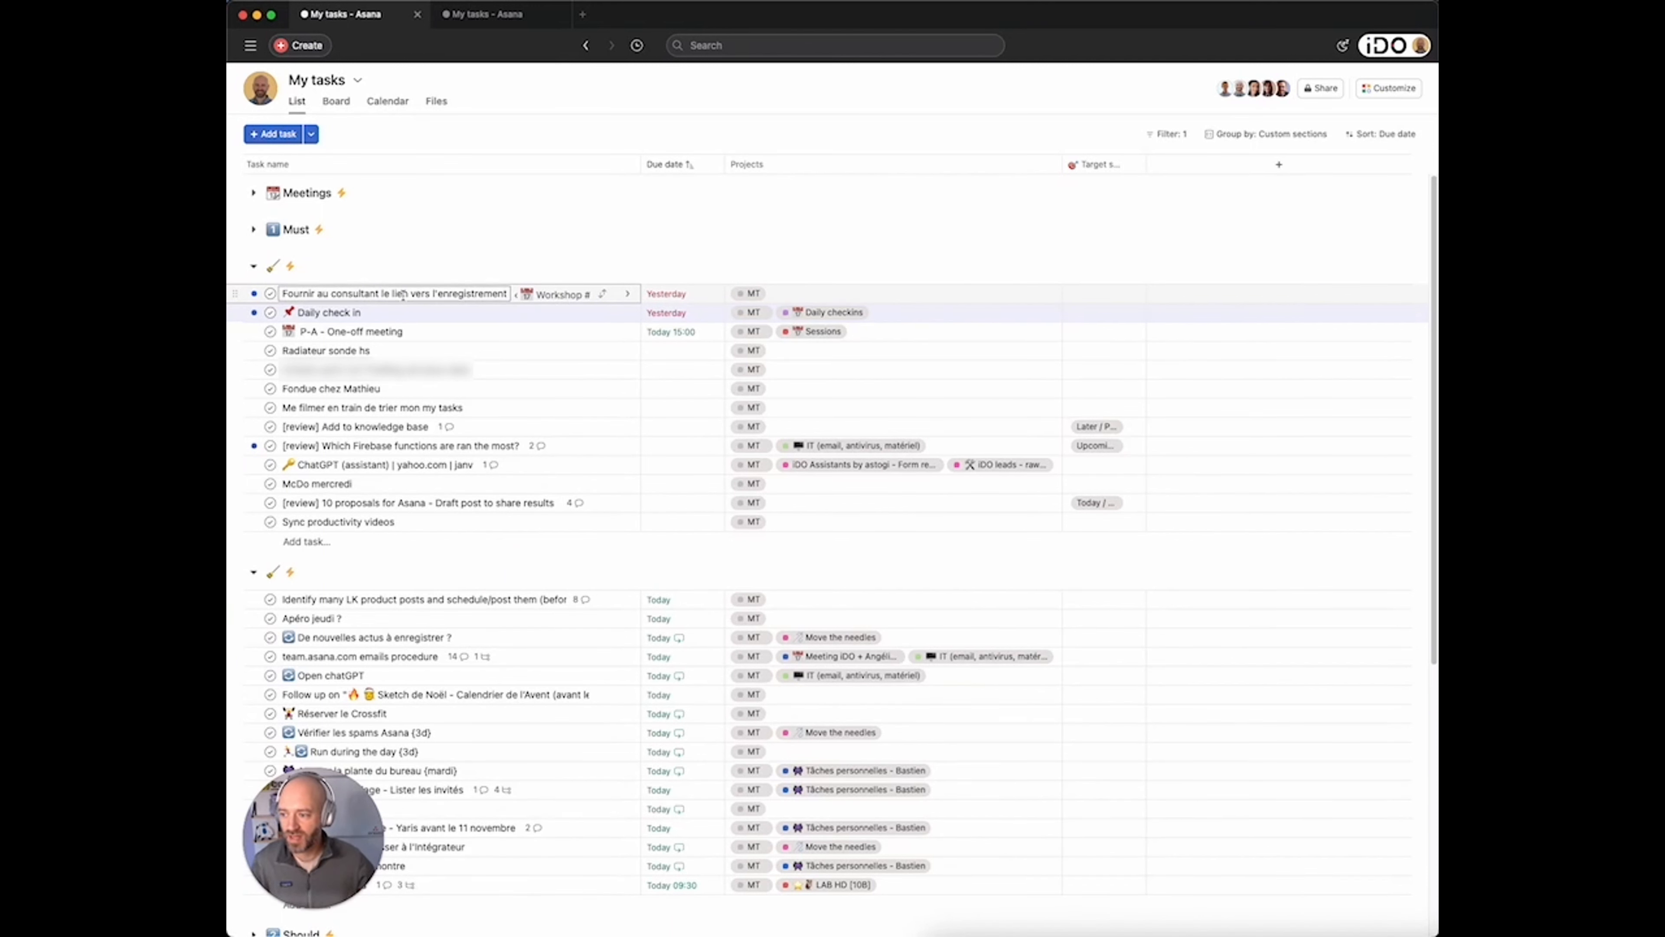
Move the consultant recording link task and the one-off meeting task to Must, and mark Daily check in complete.
left_click_drag(237, 292, 290, 243)
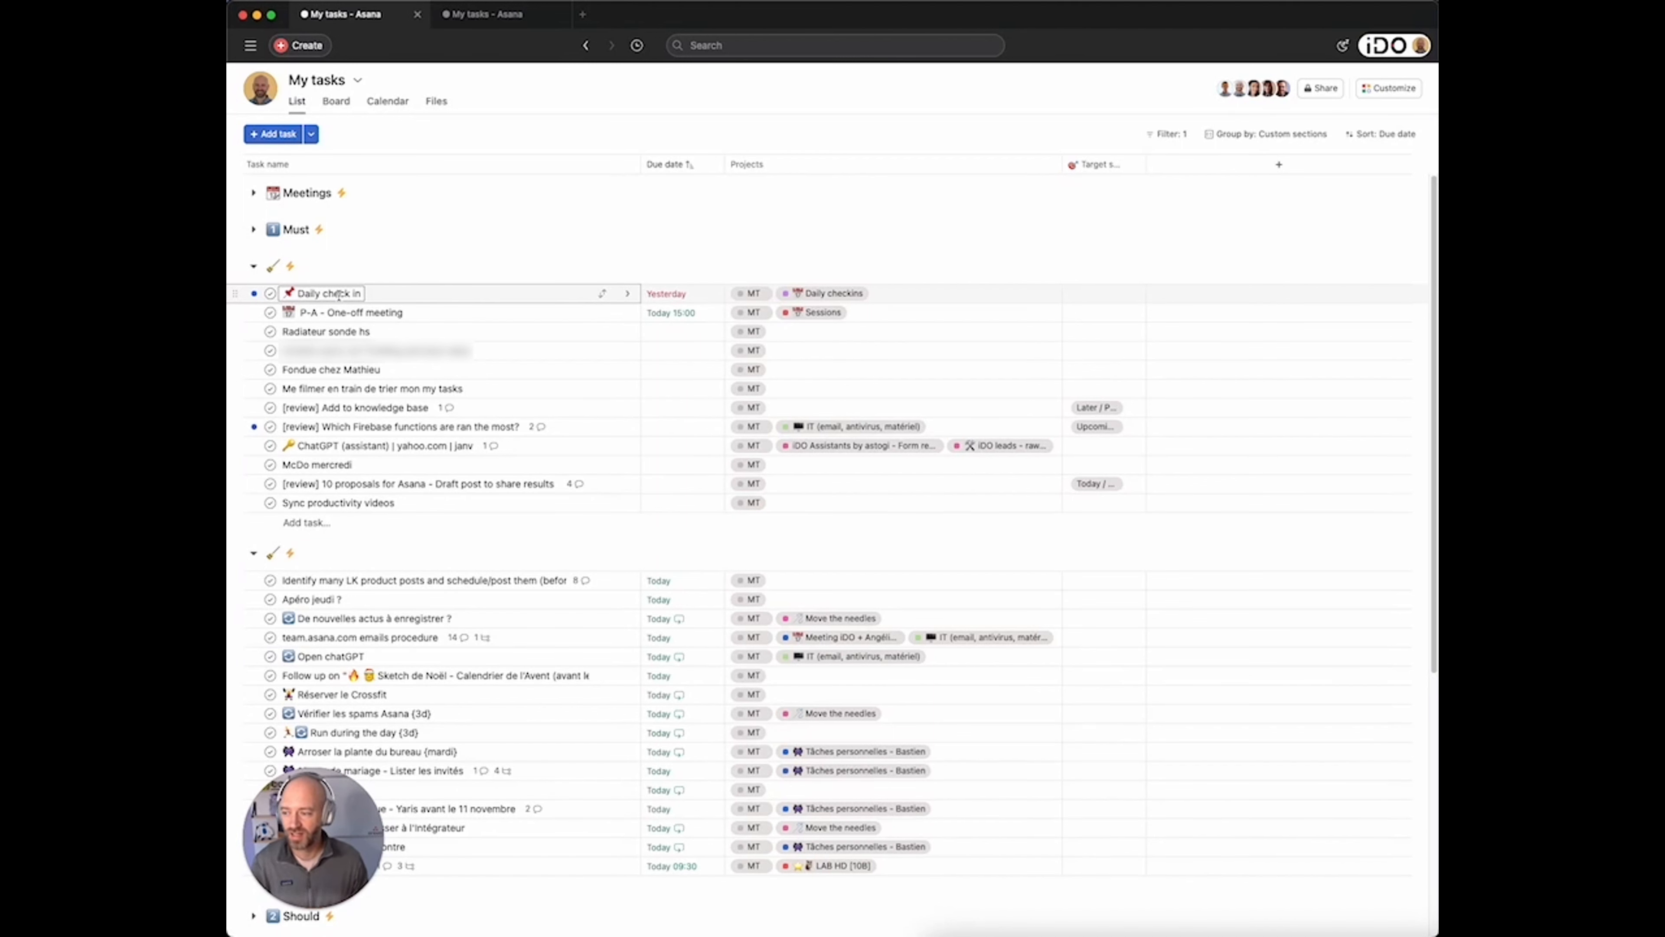
left_click(270, 293)
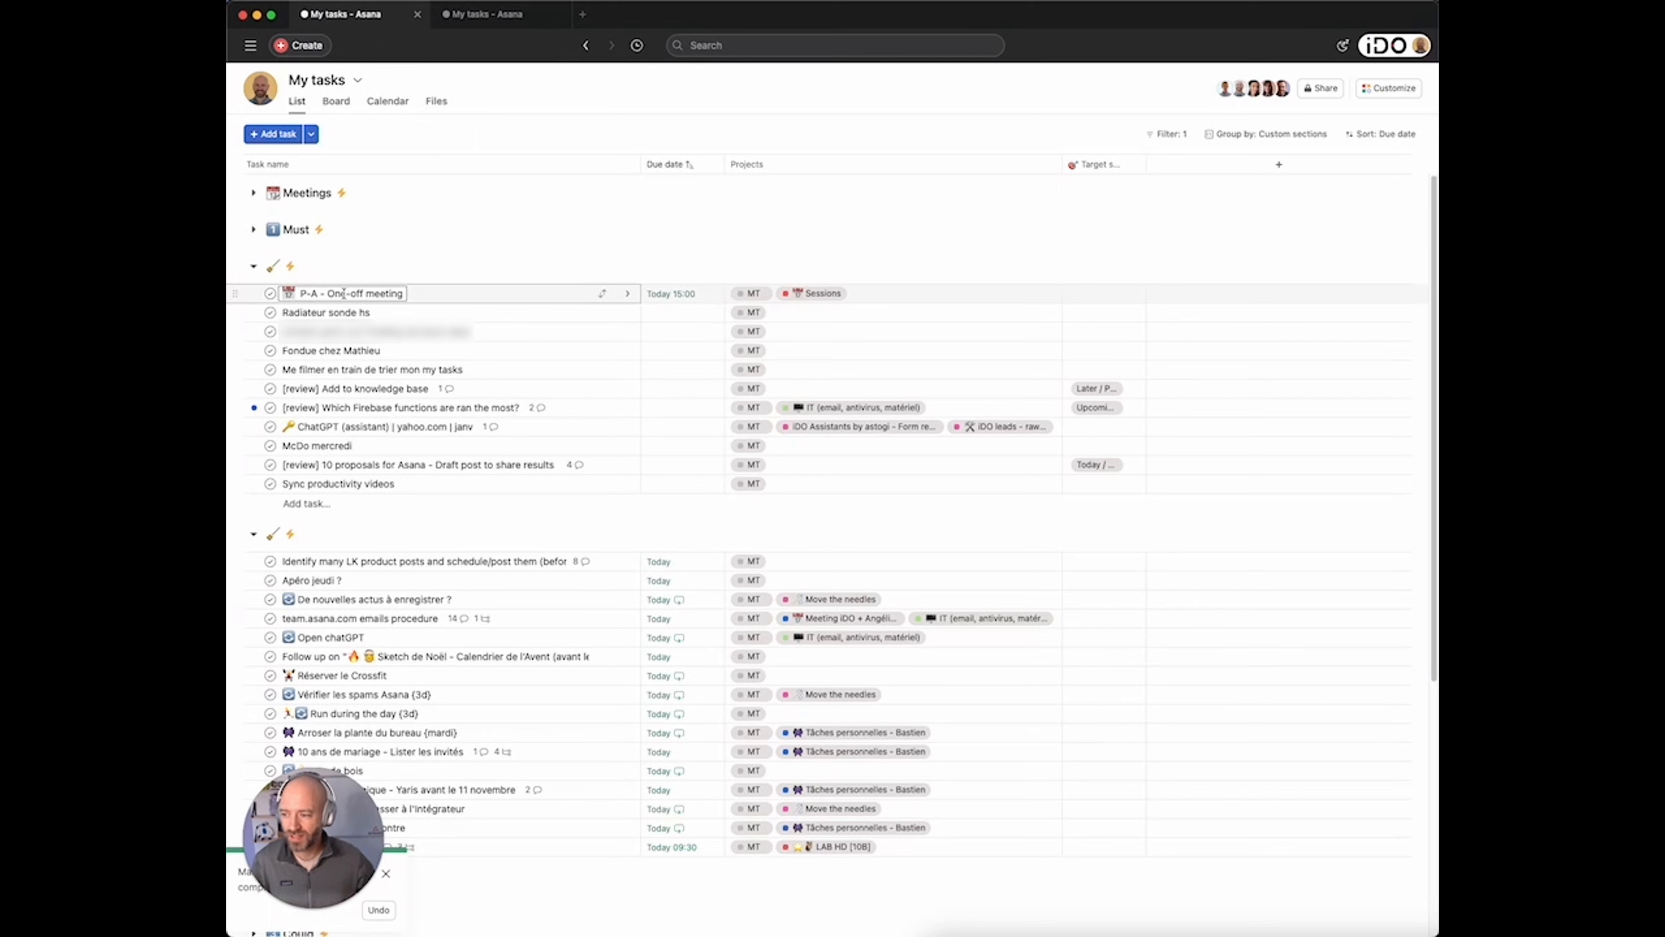
left_click_drag(236, 295, 302, 230)
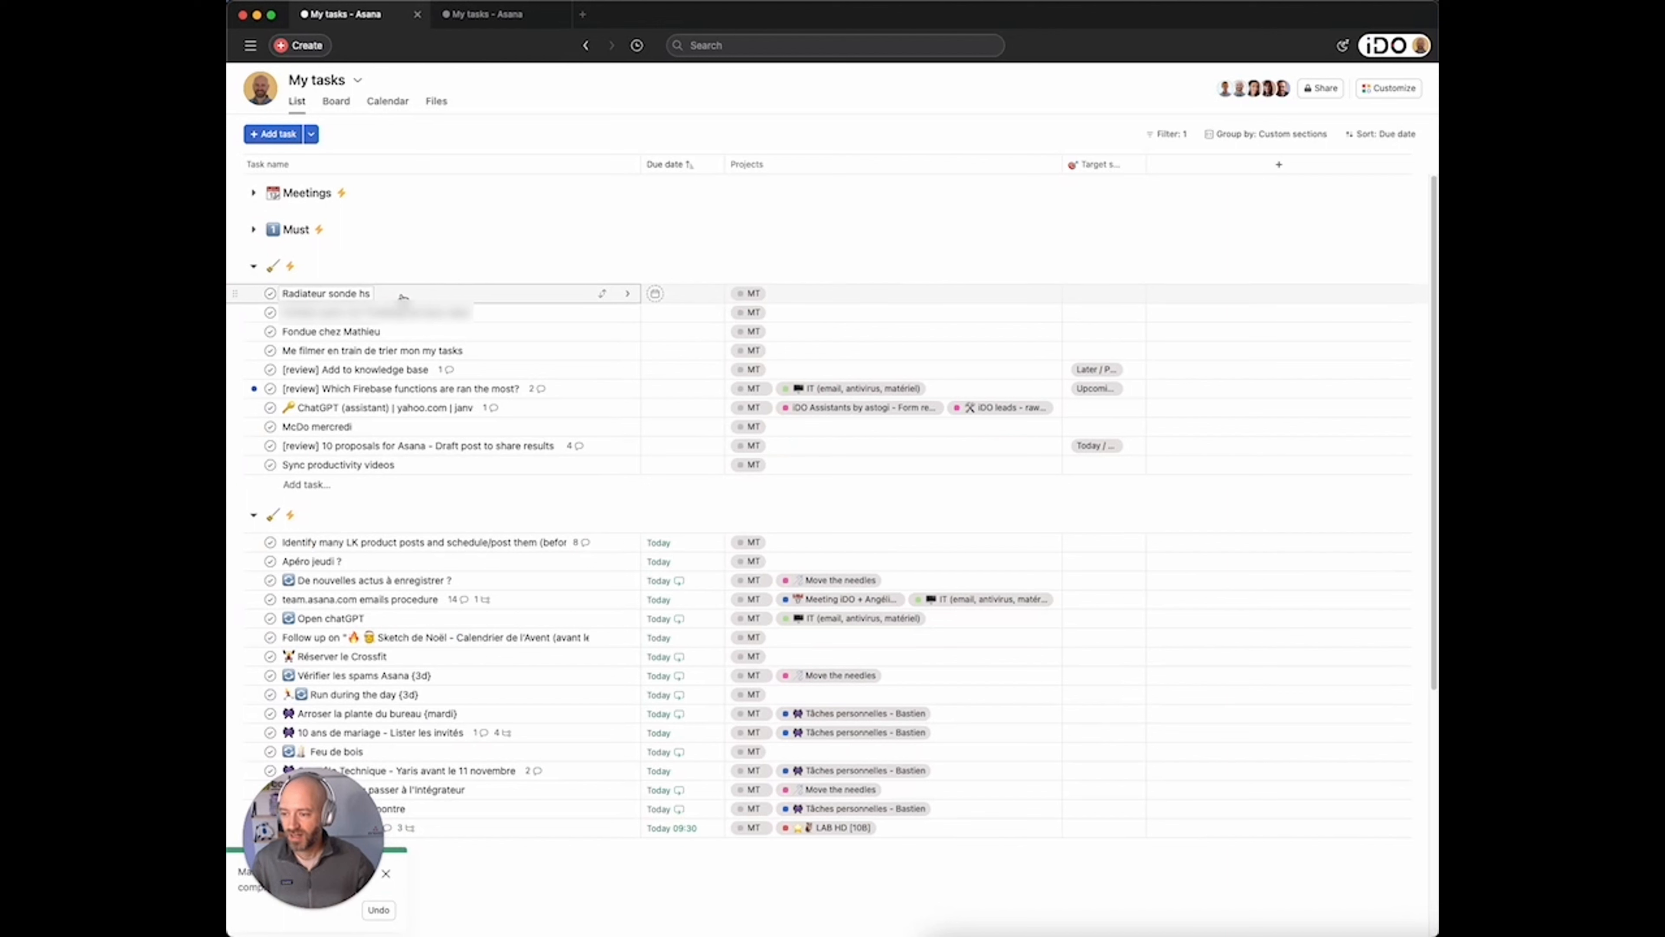
Add the Radiateur sonde hs task to the Tâches personnelles project.
left_click(800, 297)
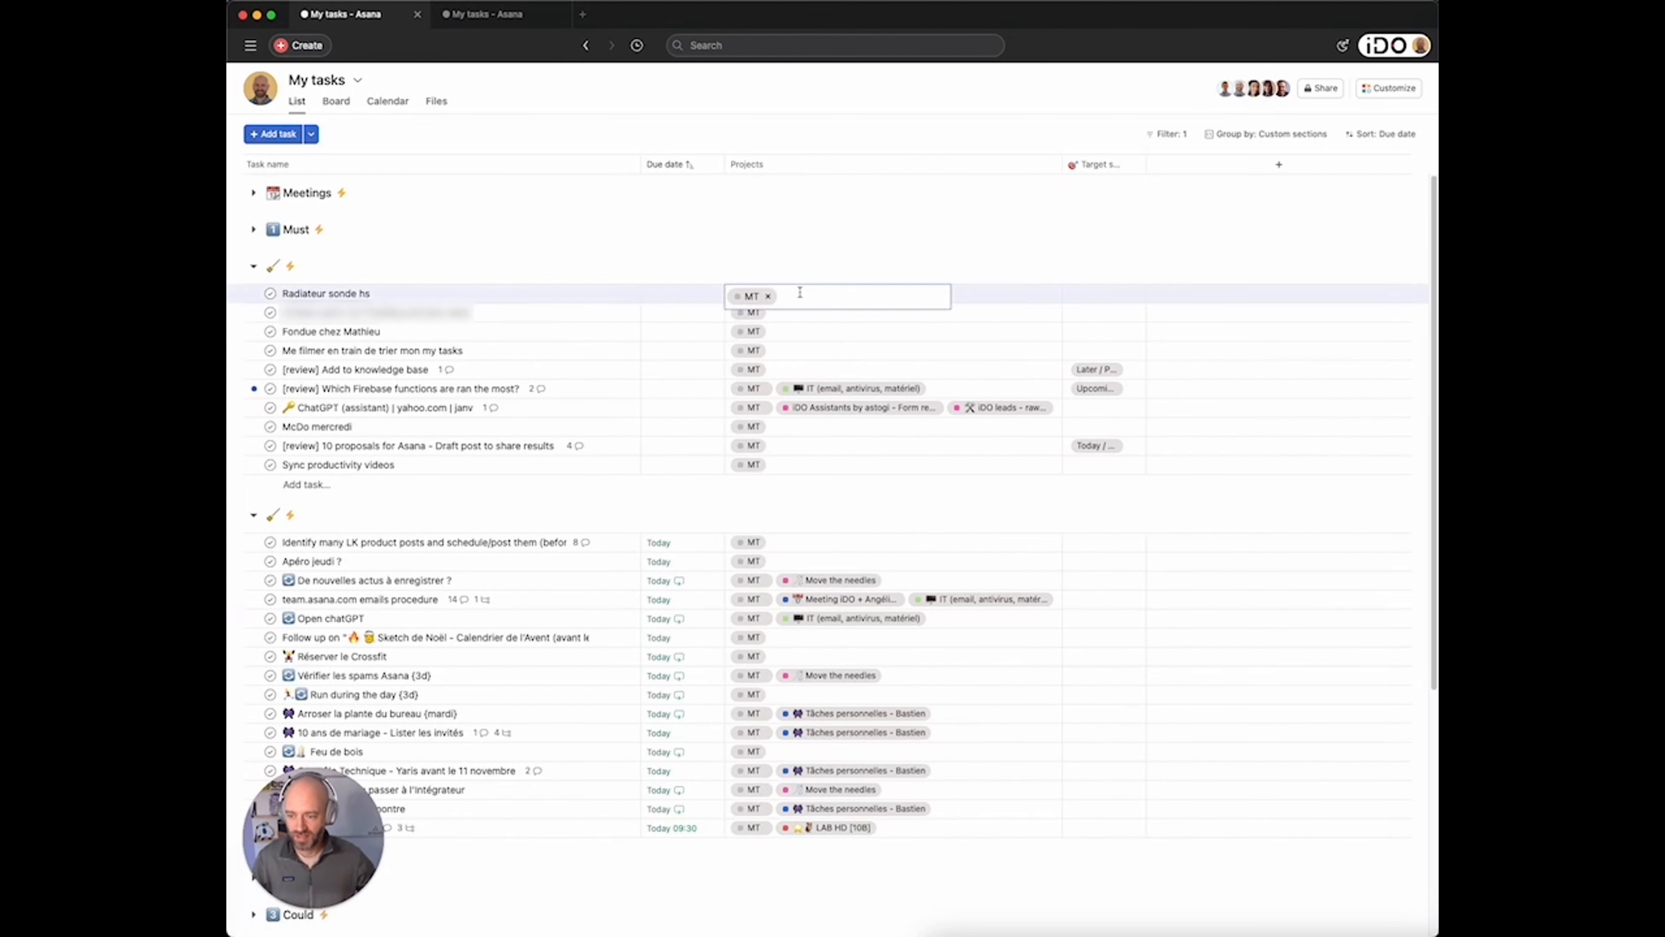
type("perso")
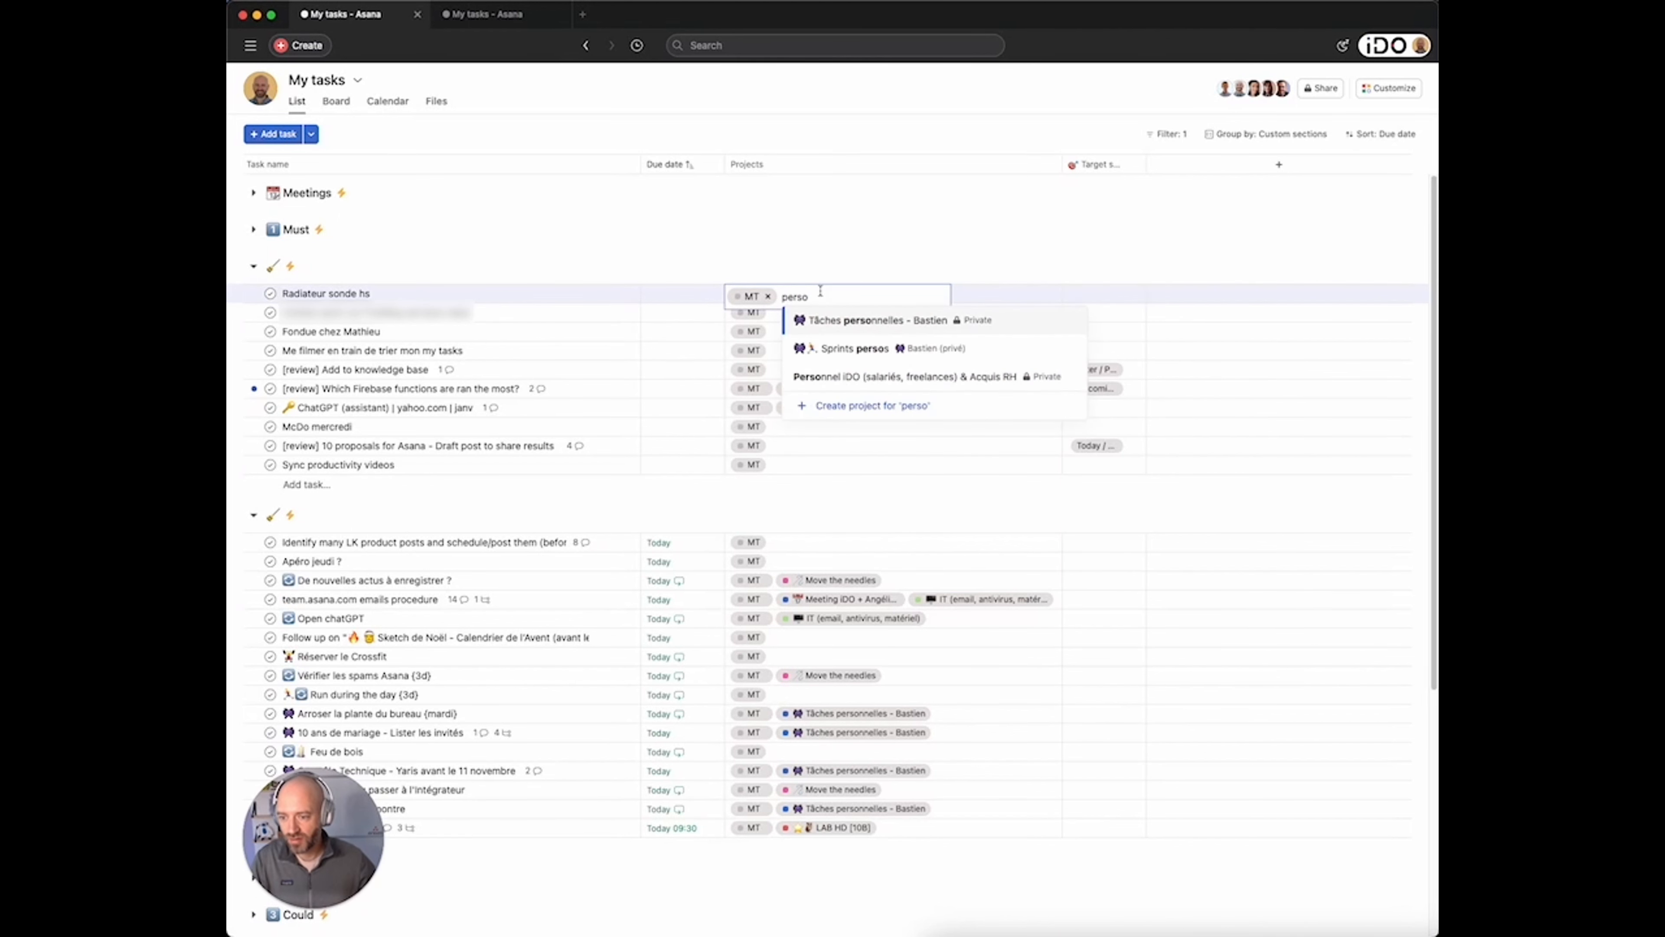
left_click(852, 323)
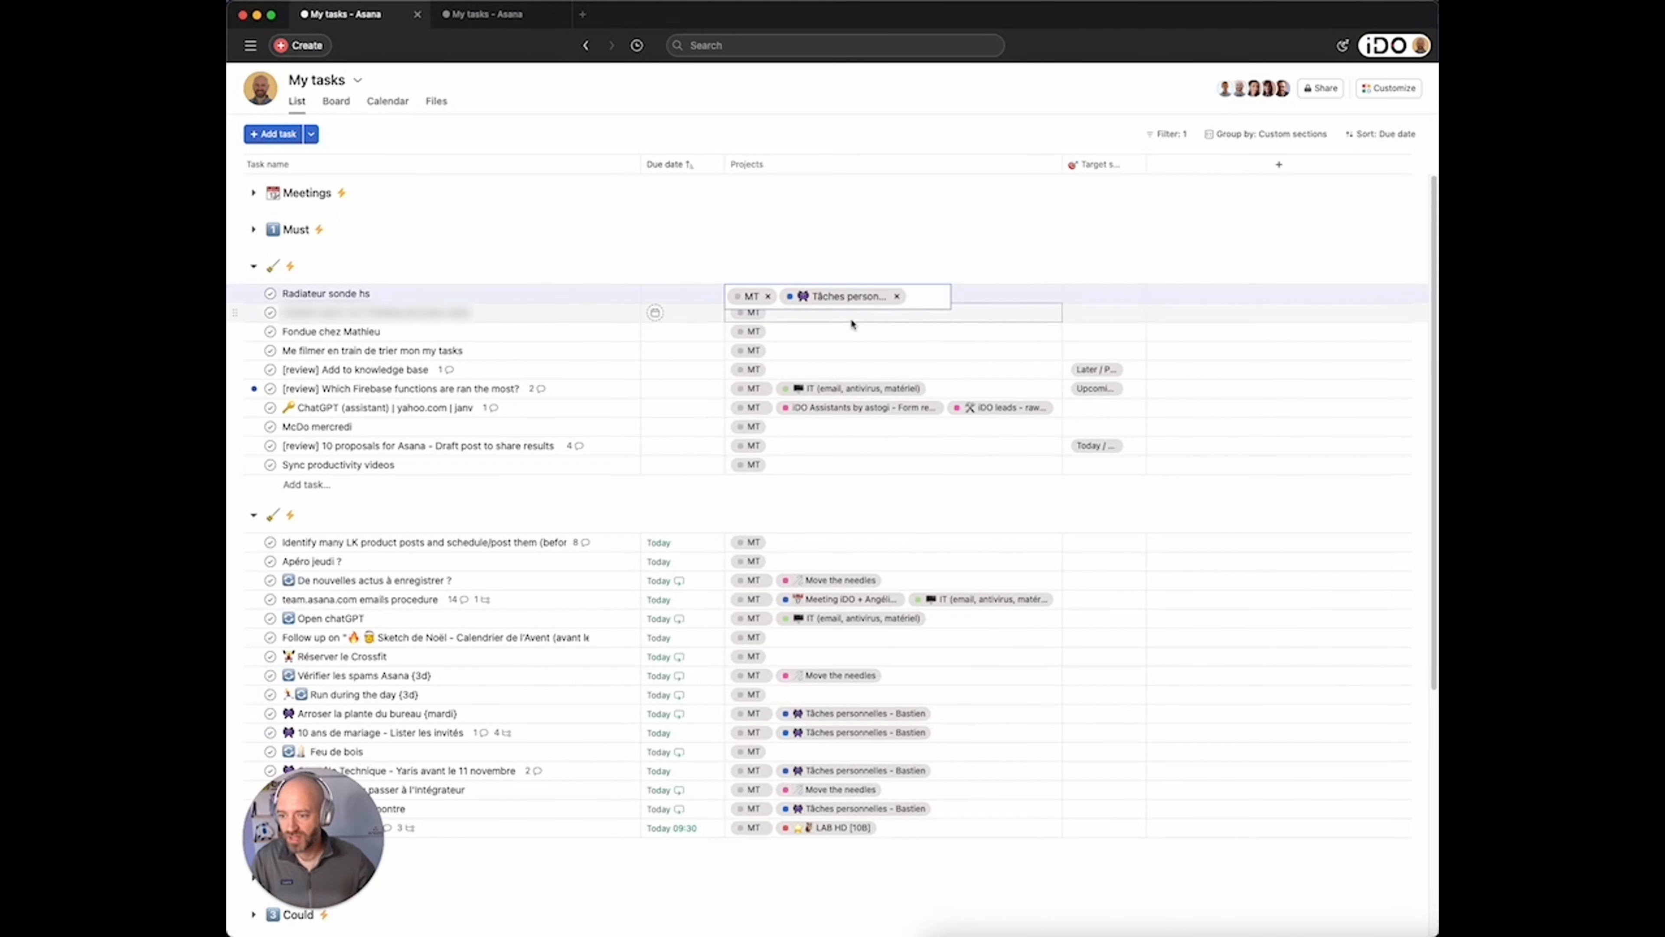
left_click(370, 293)
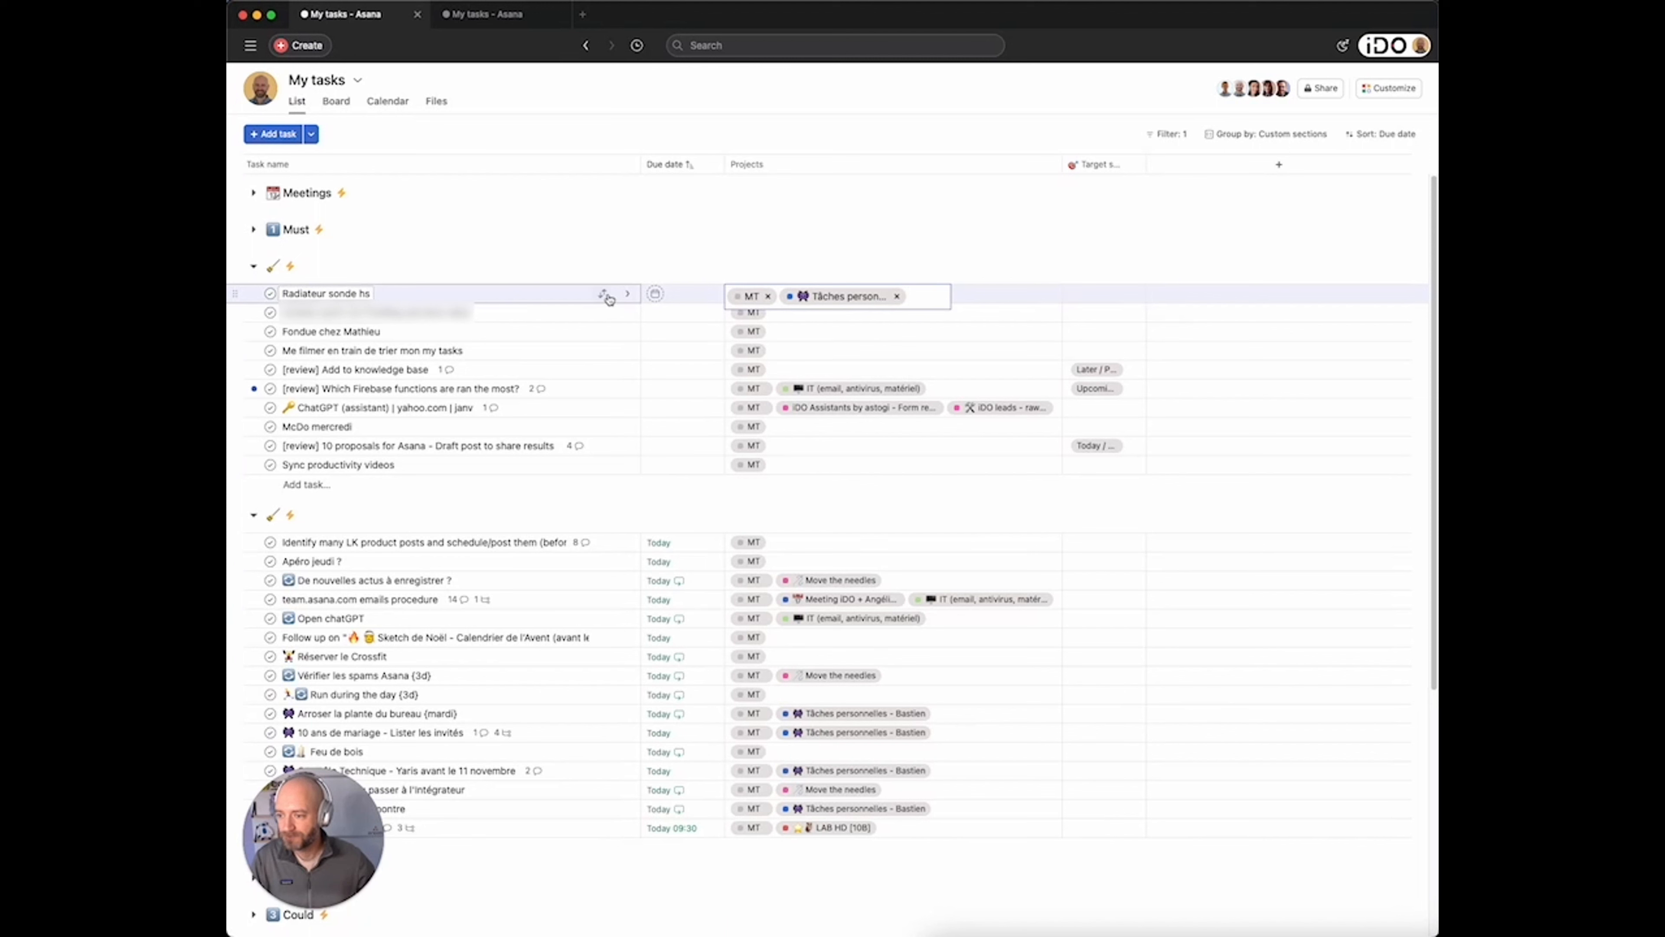
Set the due date of Radiateur sonde hs to Saturday, November 25, 2023, and move it to the Later section.
left_click(654, 293)
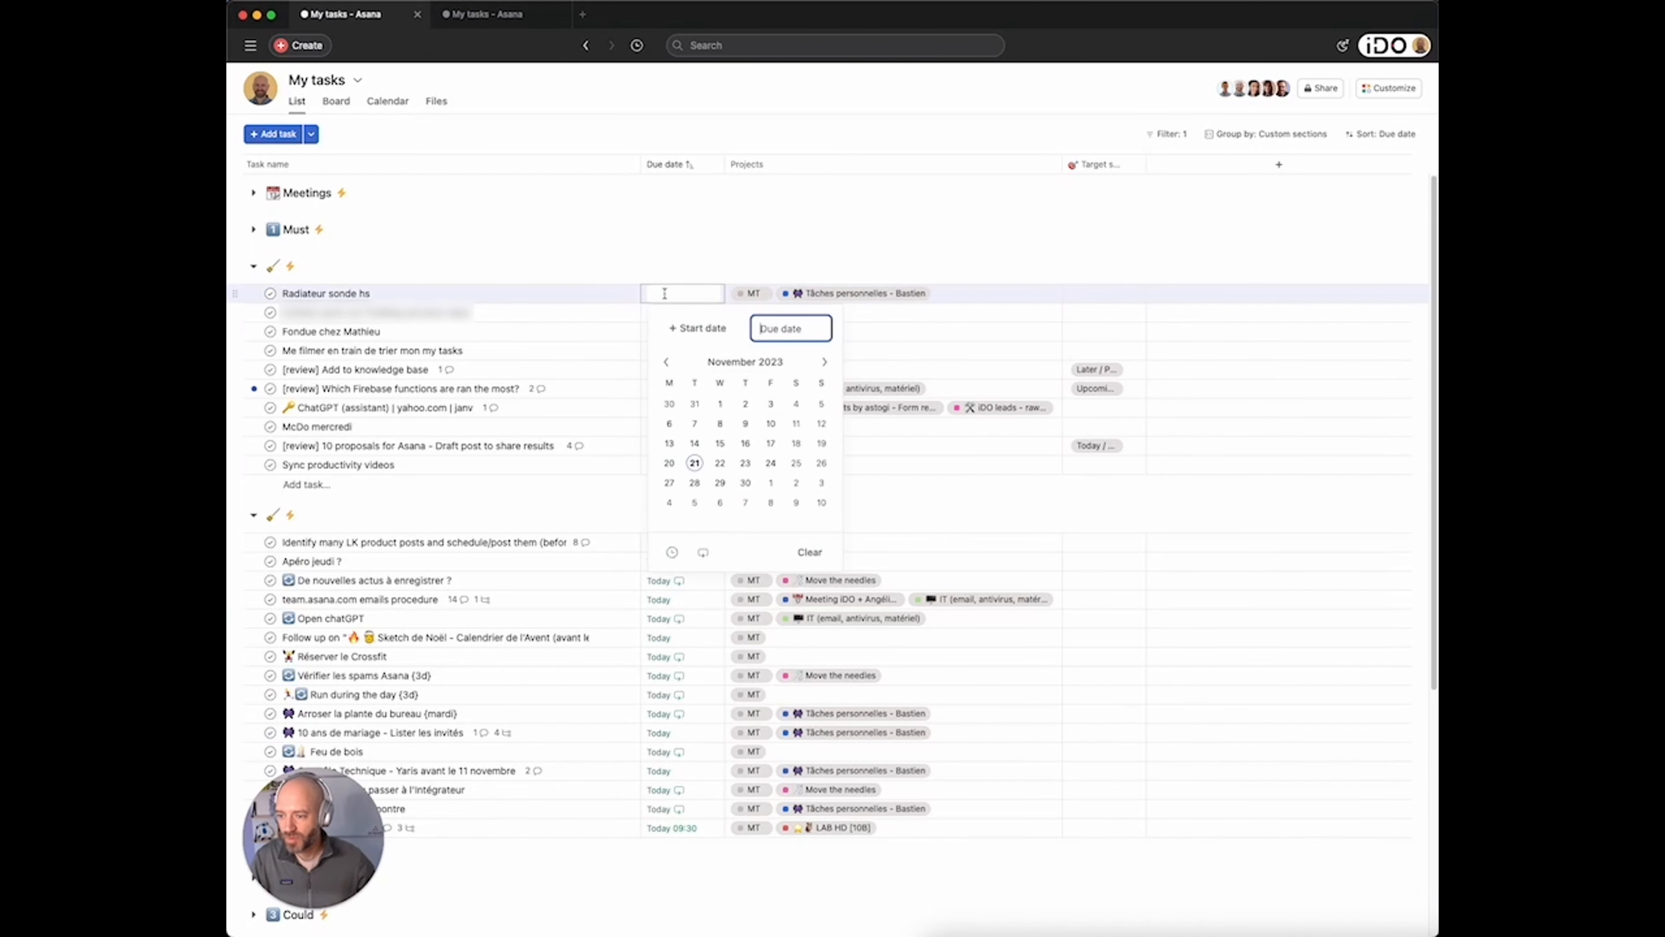
left_click(794, 463)
left_click(601, 294)
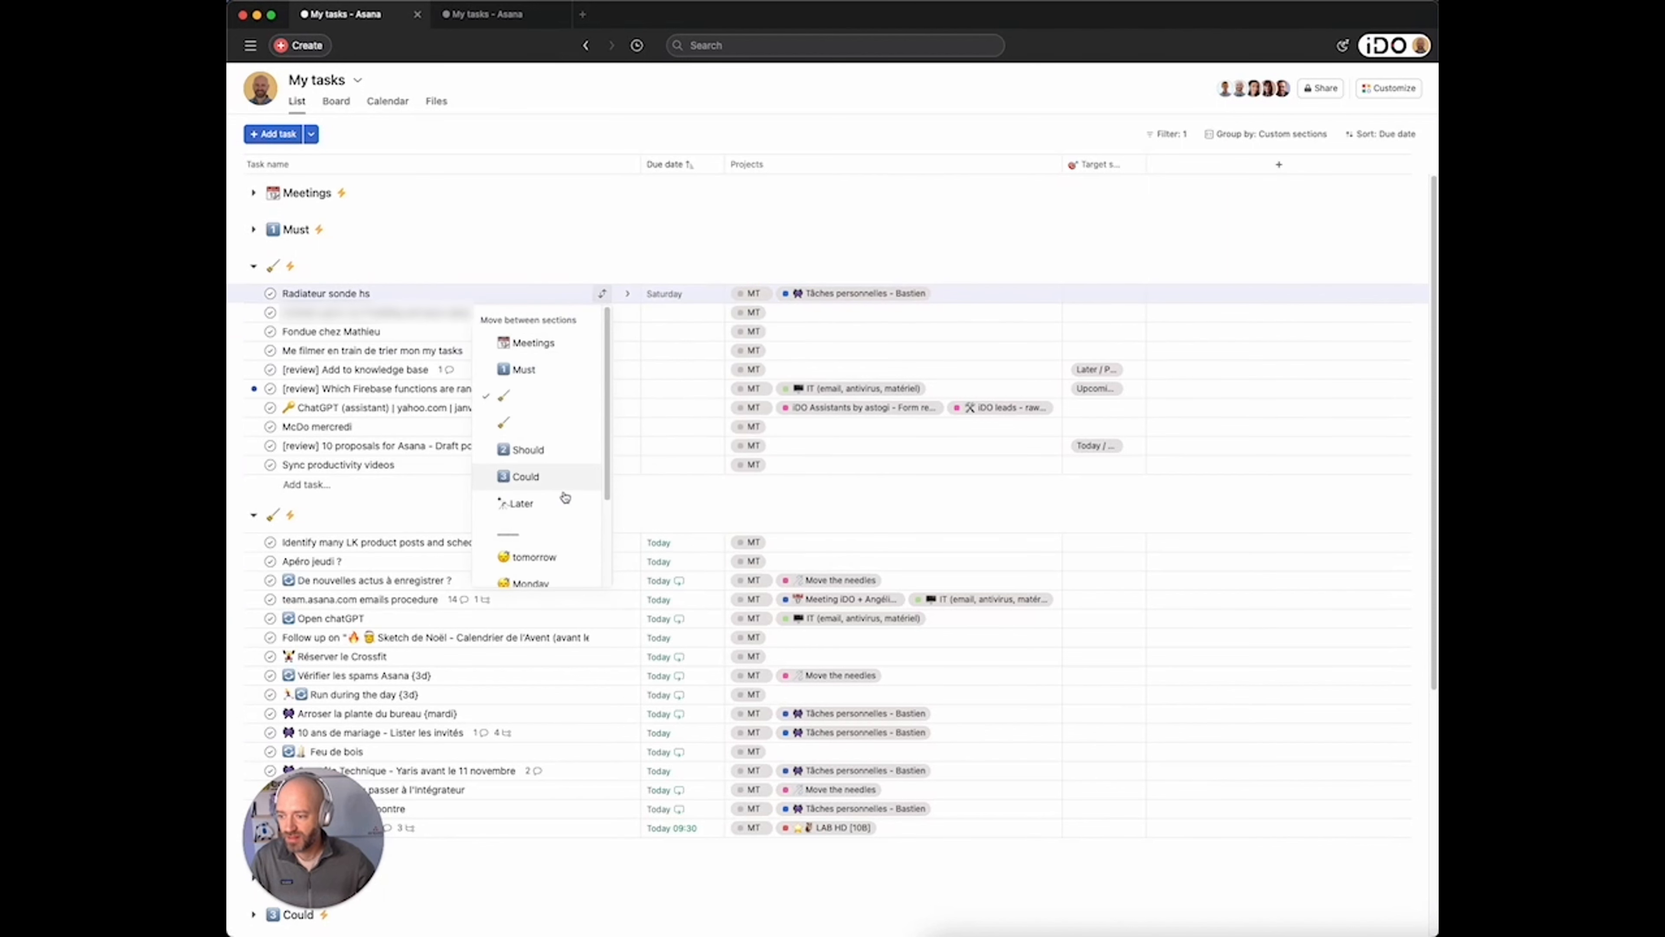
left_click(550, 505)
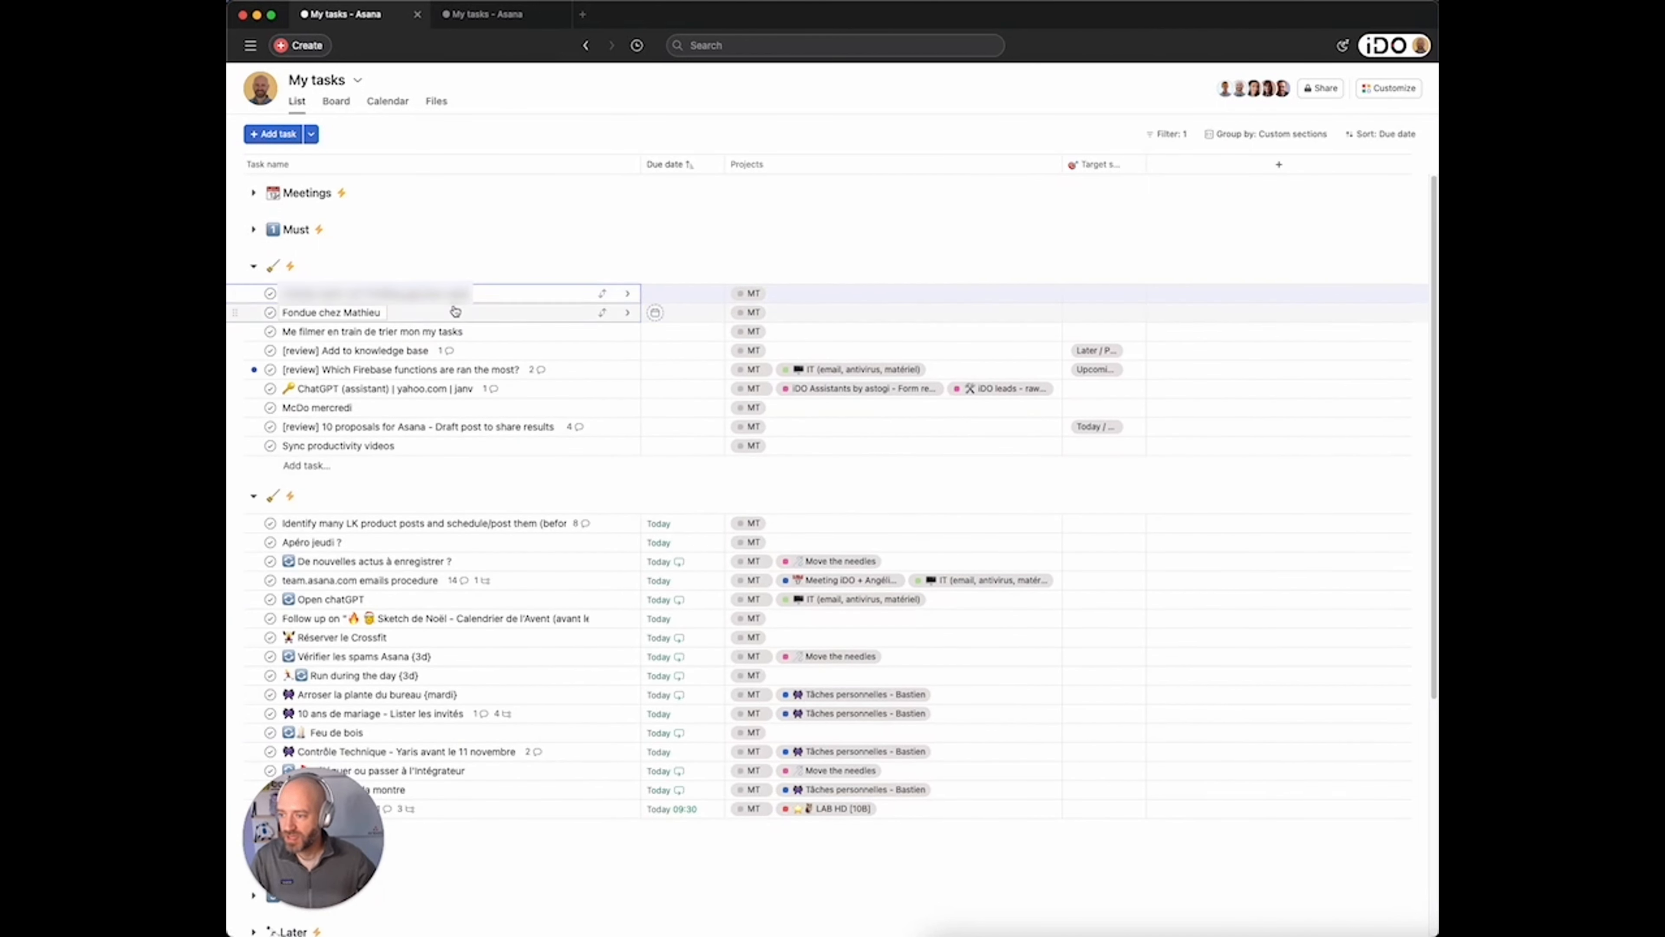
Delete the task listed directly above the Fondue task in the first triage section.
key("Tab+BackSpace")
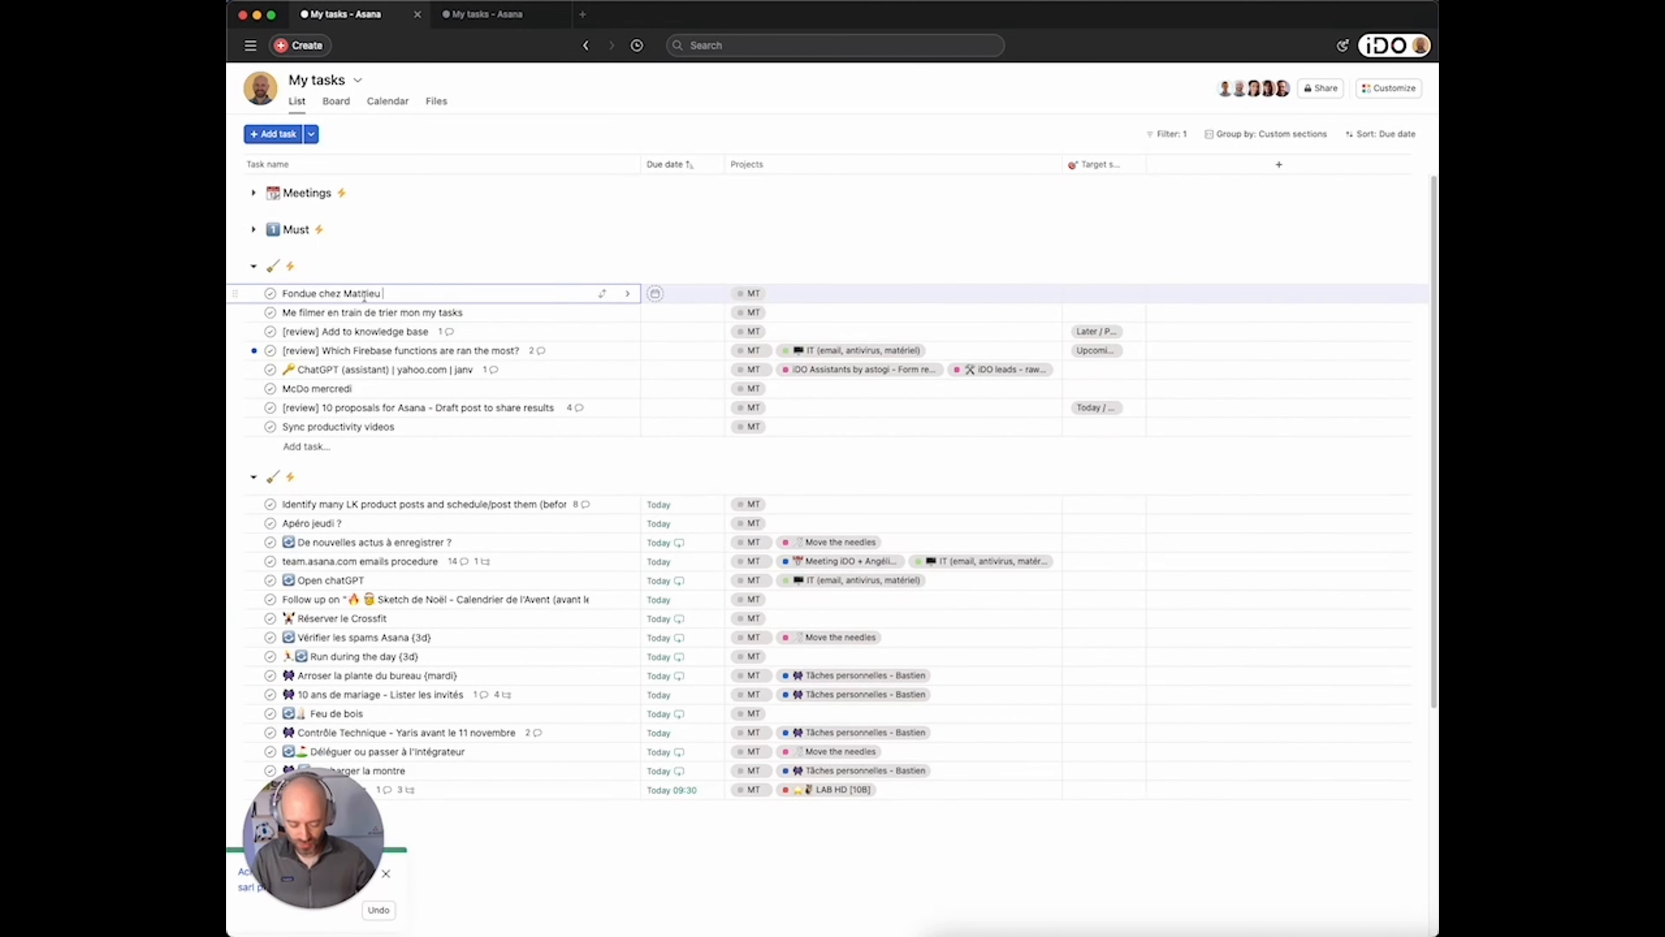
Add the Fondue task to the Tâches personnelles project and move it to the Must section.
left_click(813, 293)
type("perso")
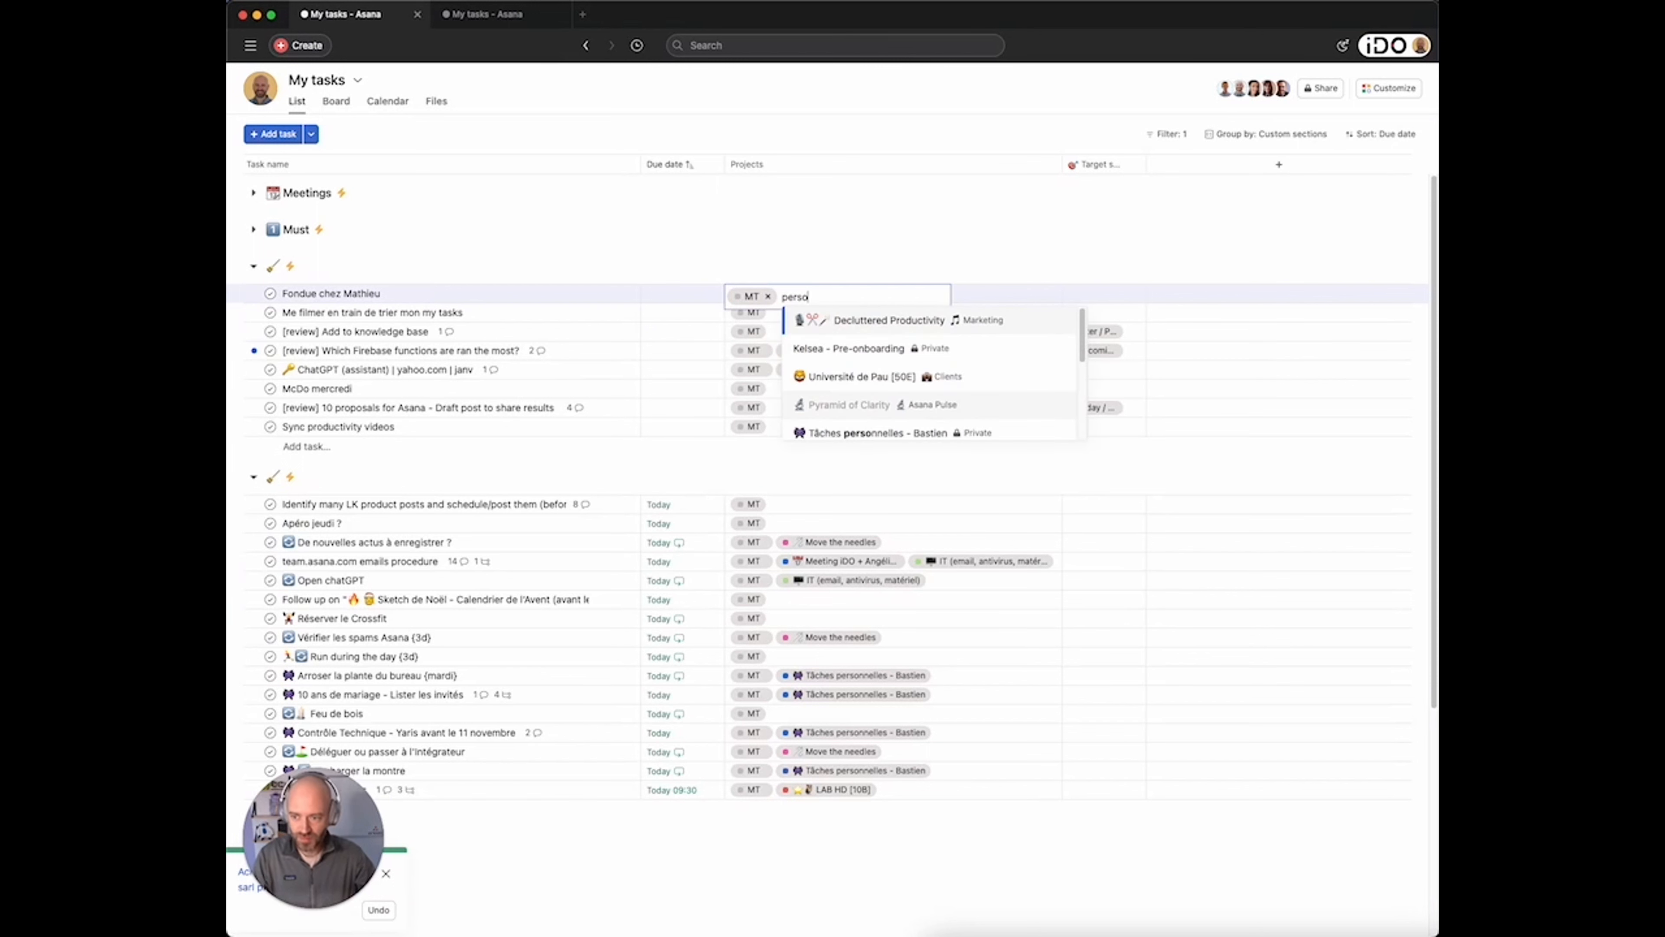
left_click(842, 321)
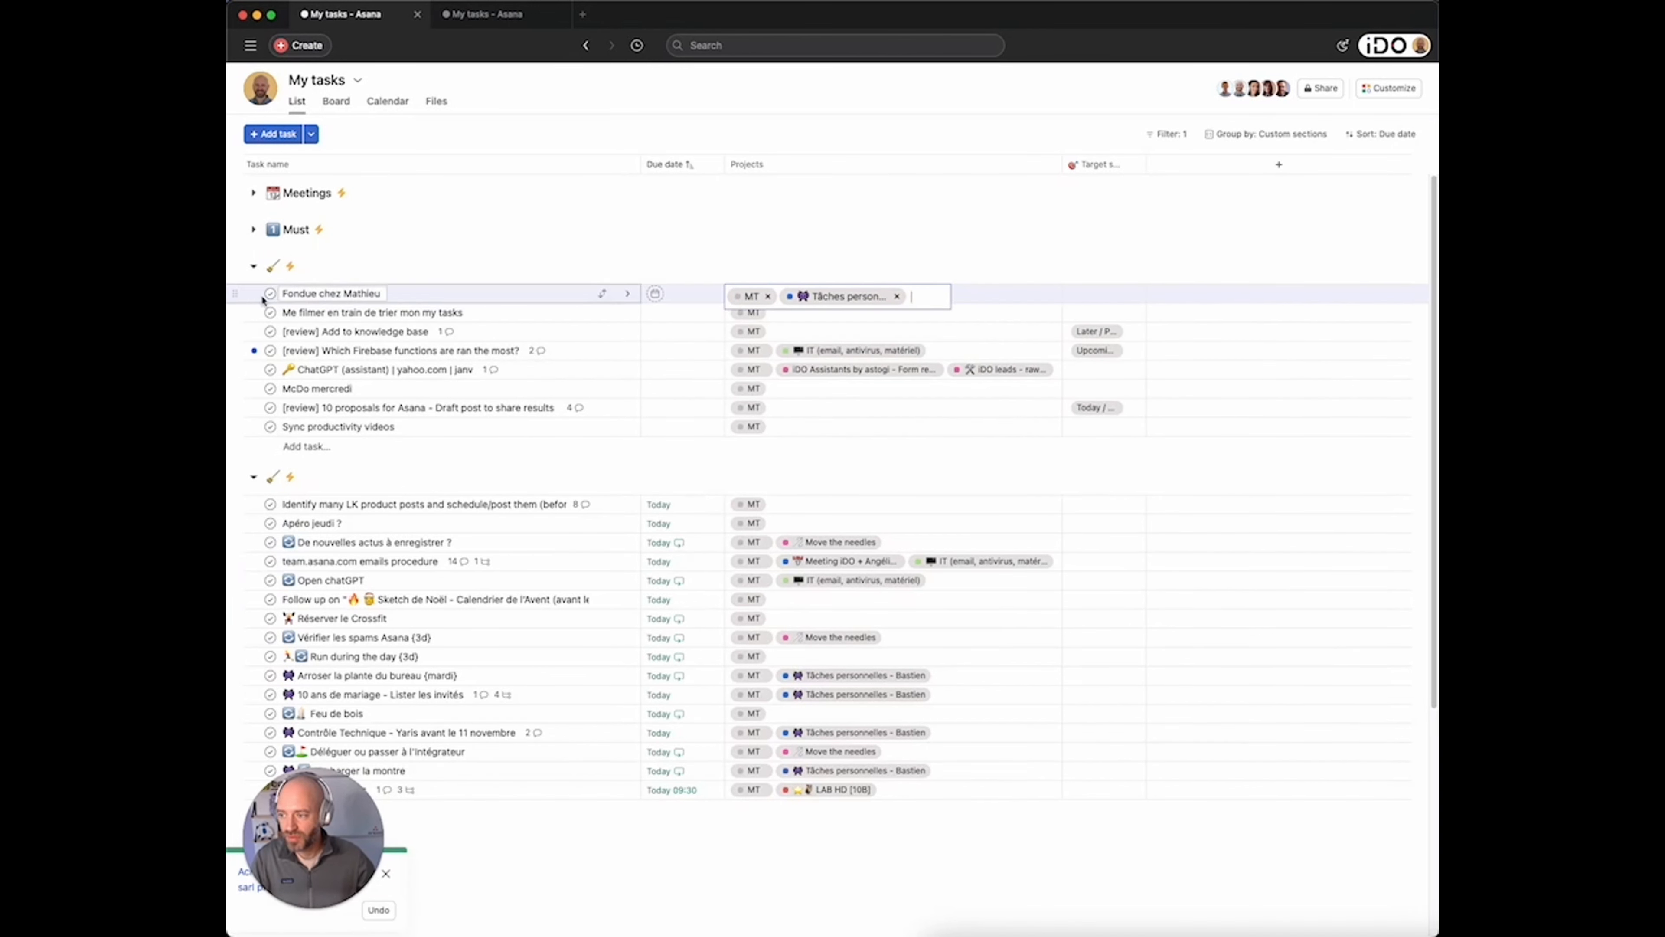
left_click_drag(236, 296, 285, 233)
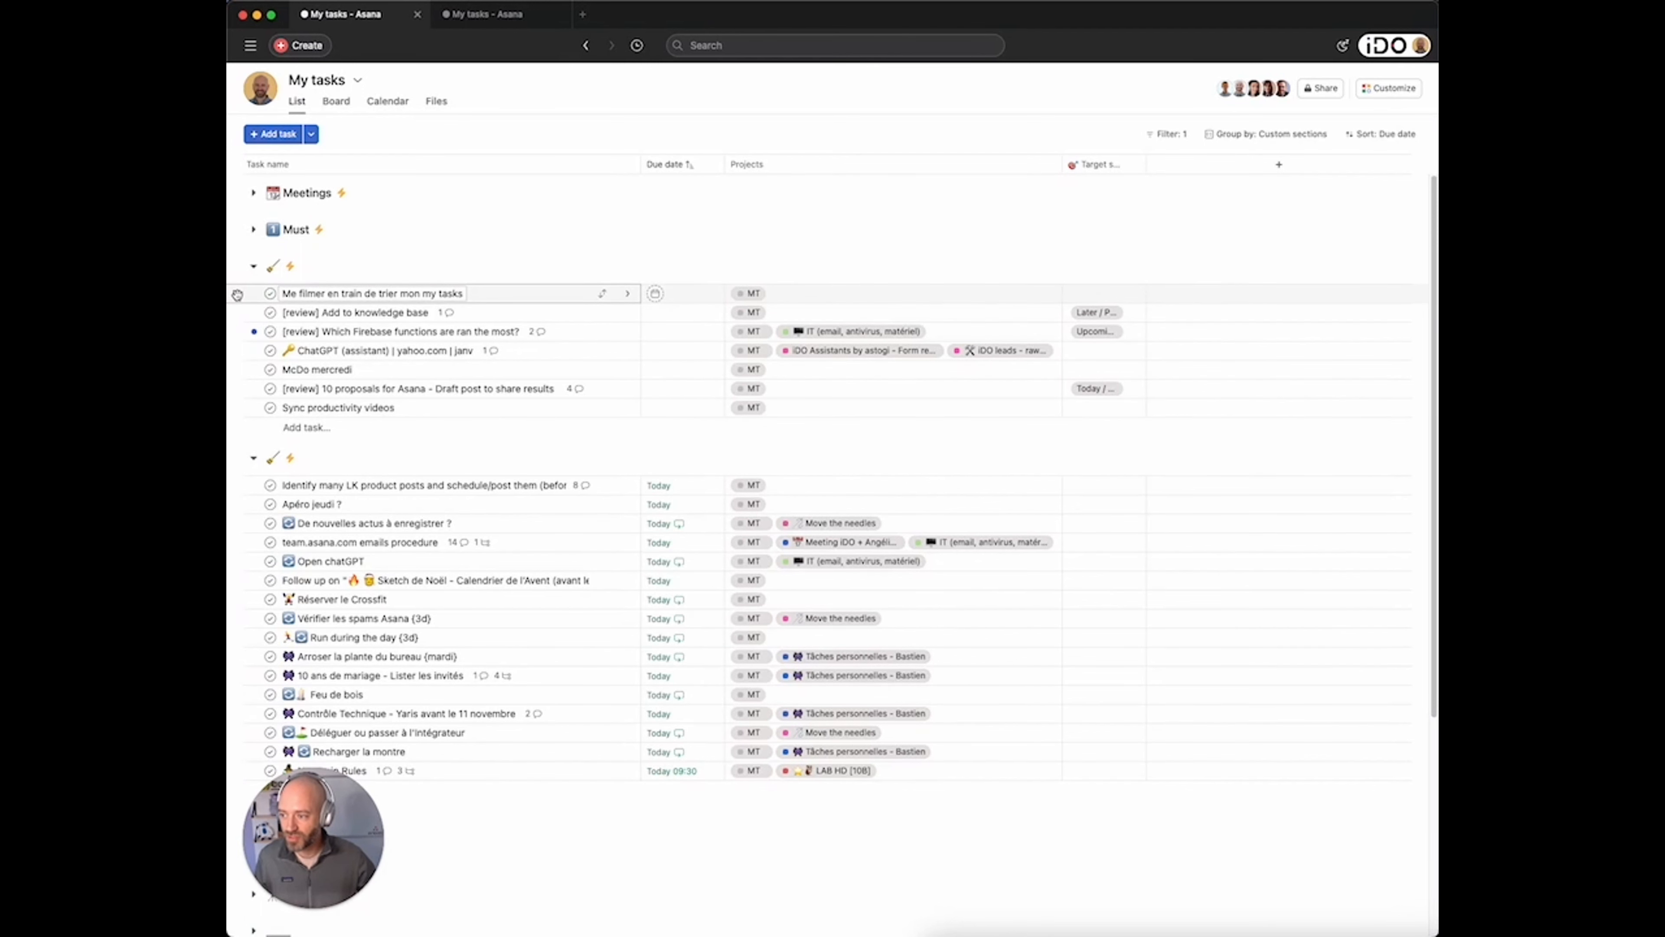
Move the tasks Me filmer en train de trier mon my tasks, Add to knowledge base and Which Firebase functions are ran the most? to Must.
left_click_drag(236, 294, 292, 239)
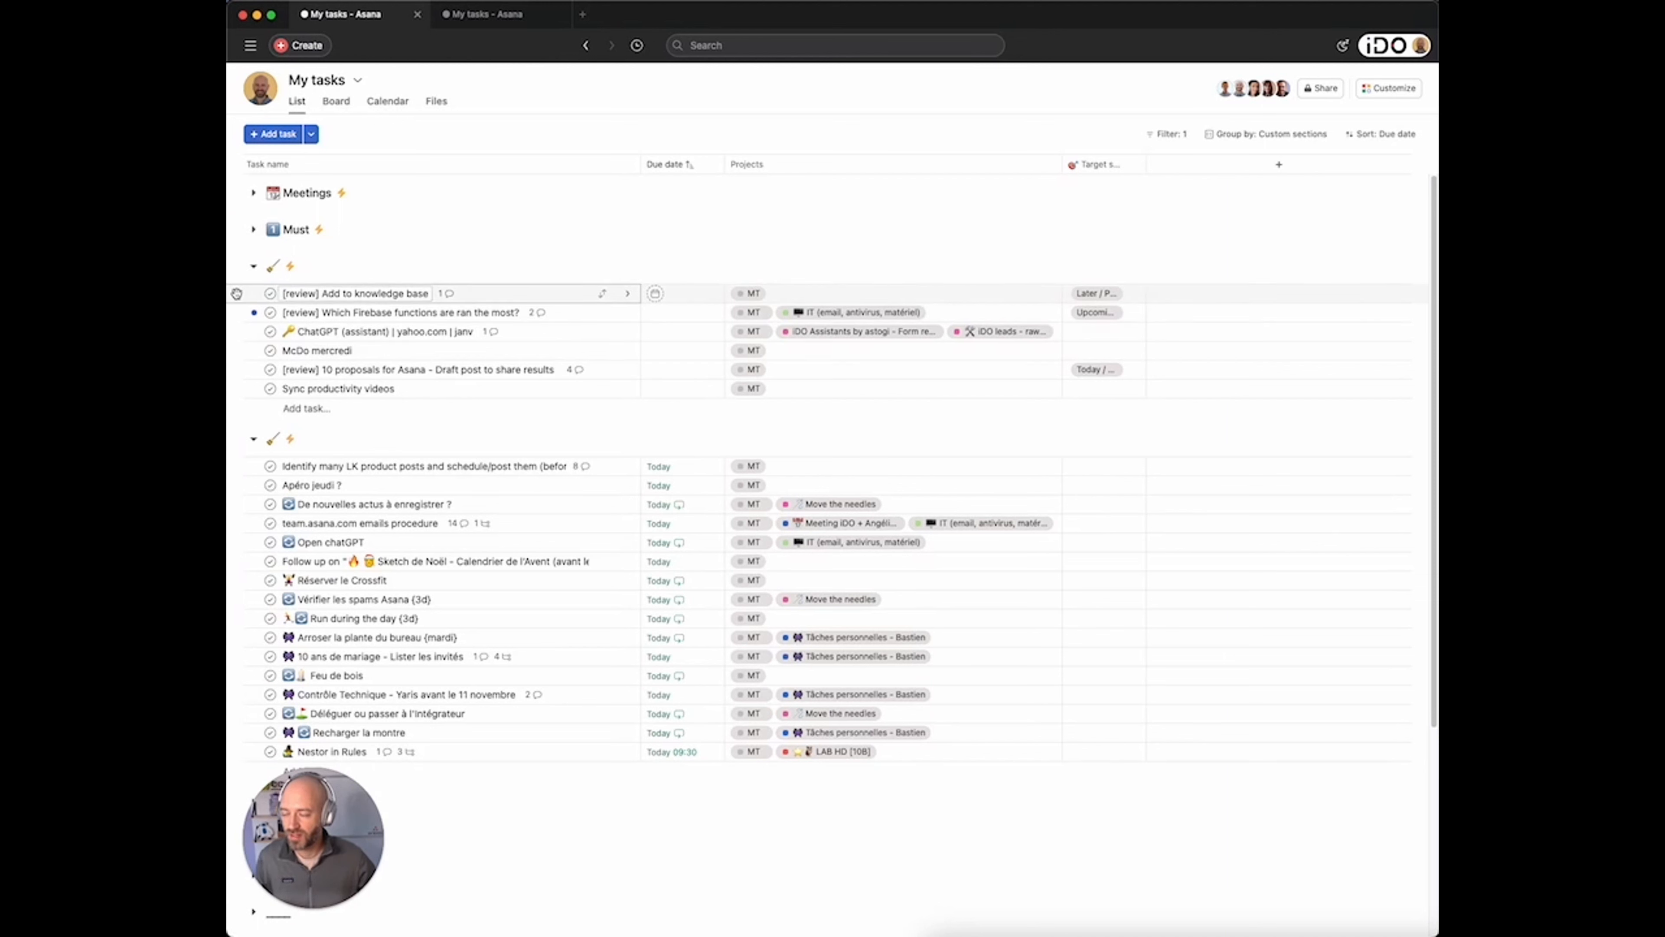
left_click_drag(236, 293, 289, 235)
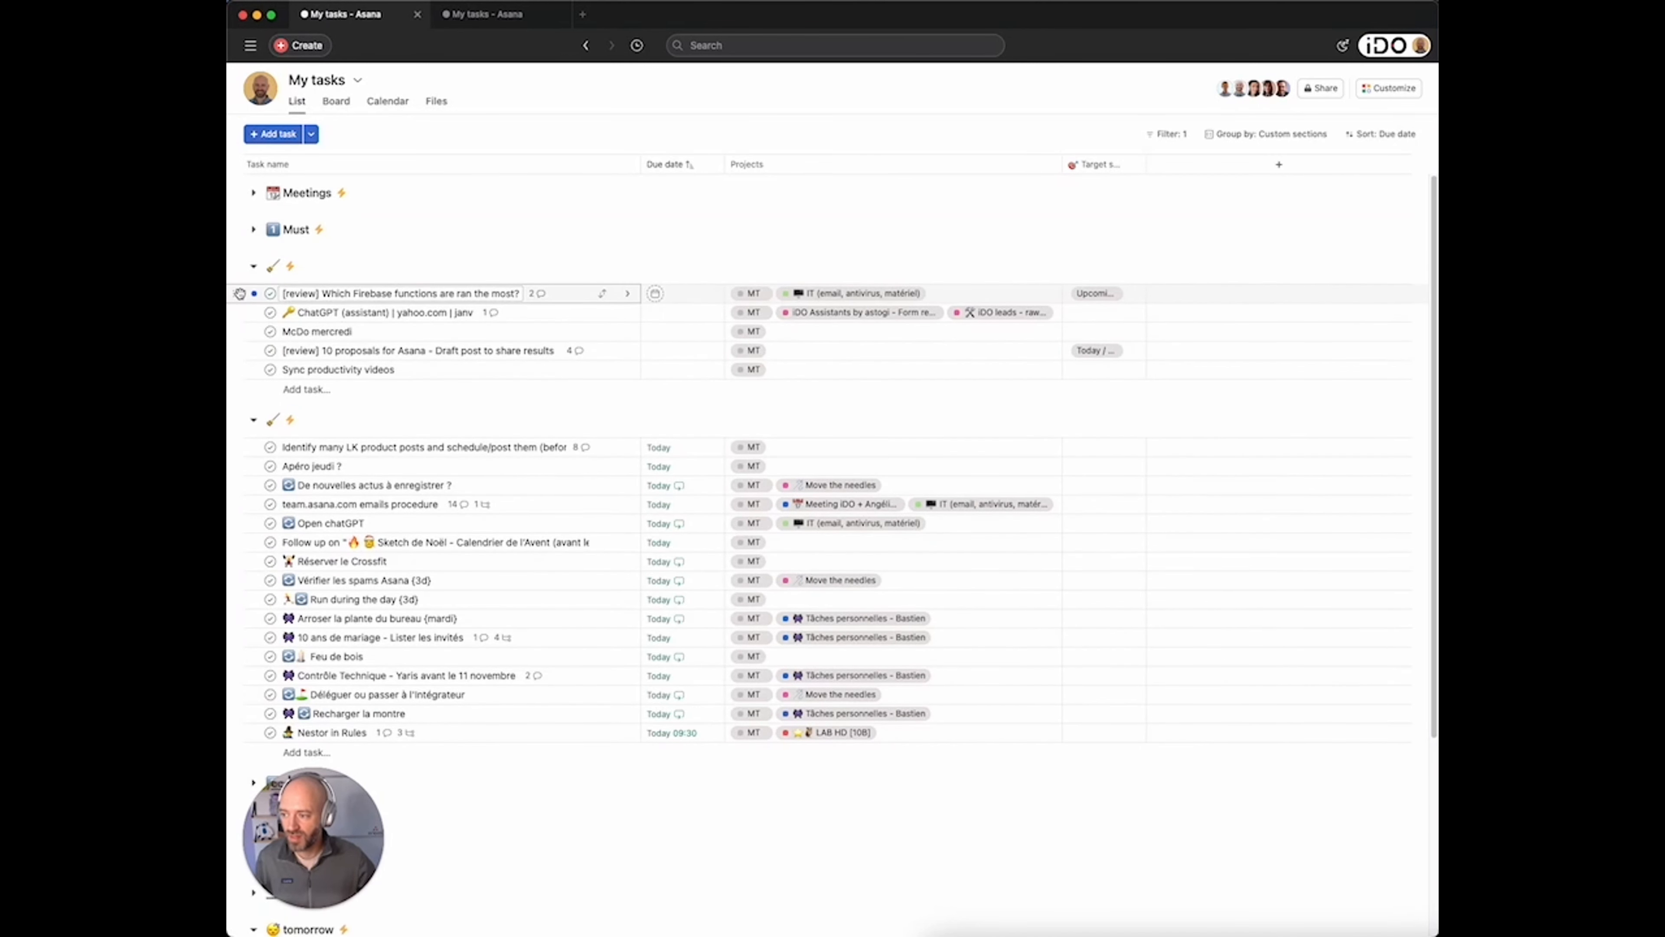
left_click_drag(236, 293, 283, 233)
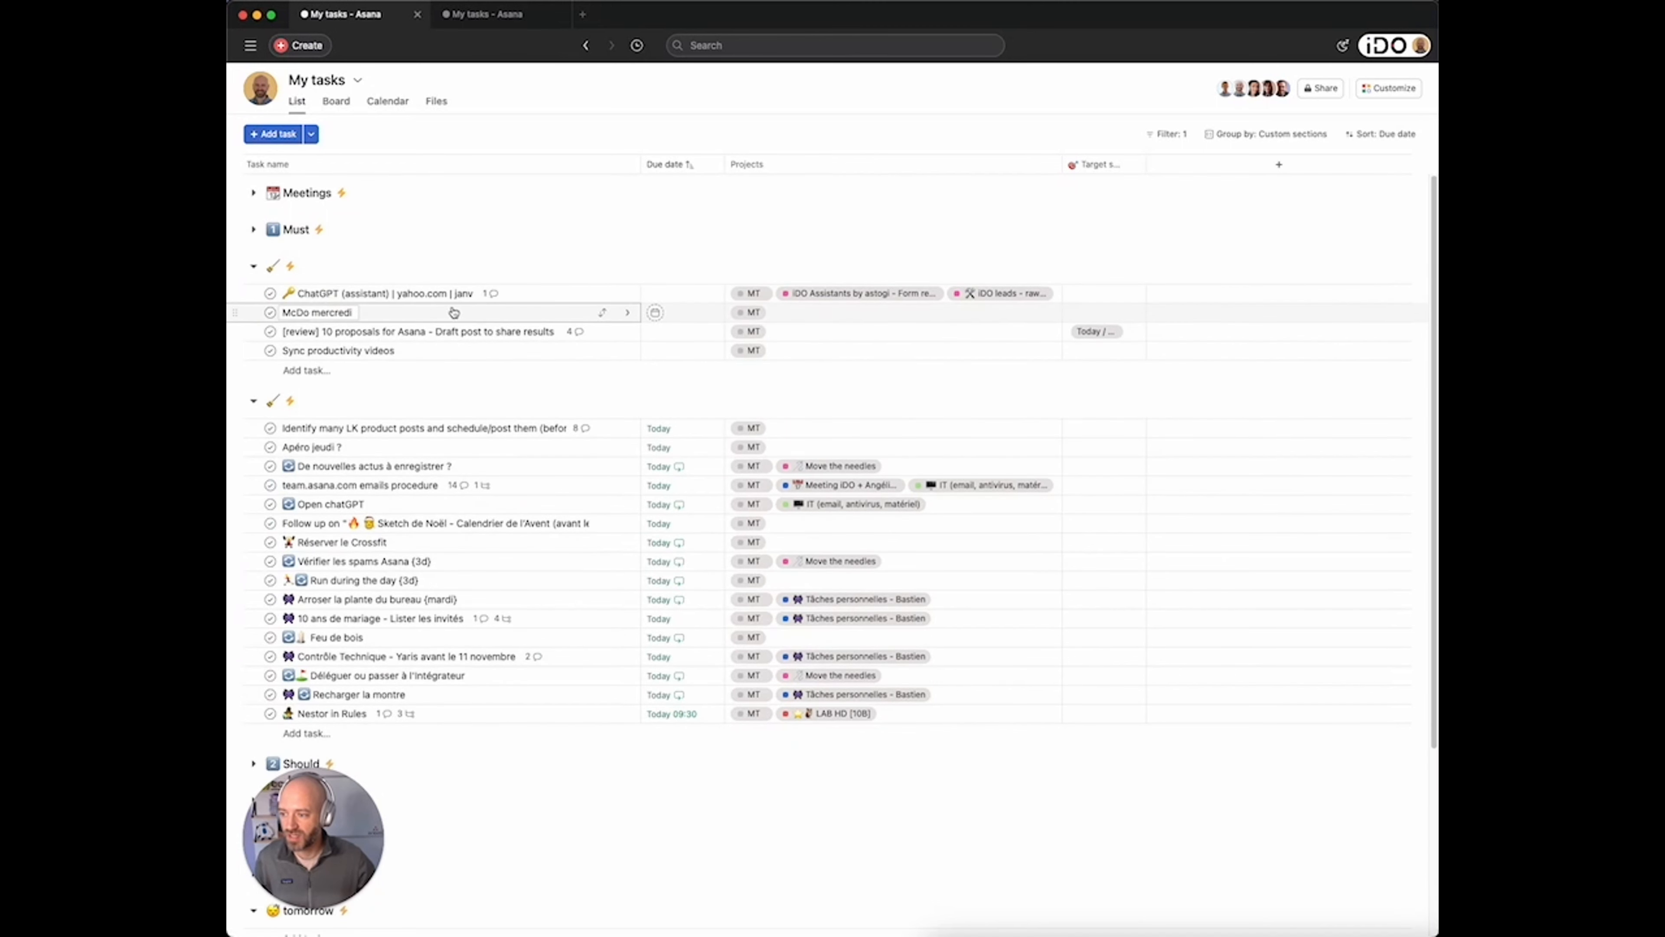
Reassign the ChatGPT (assistant) task to a colleague and close its details.
left_click(532, 296)
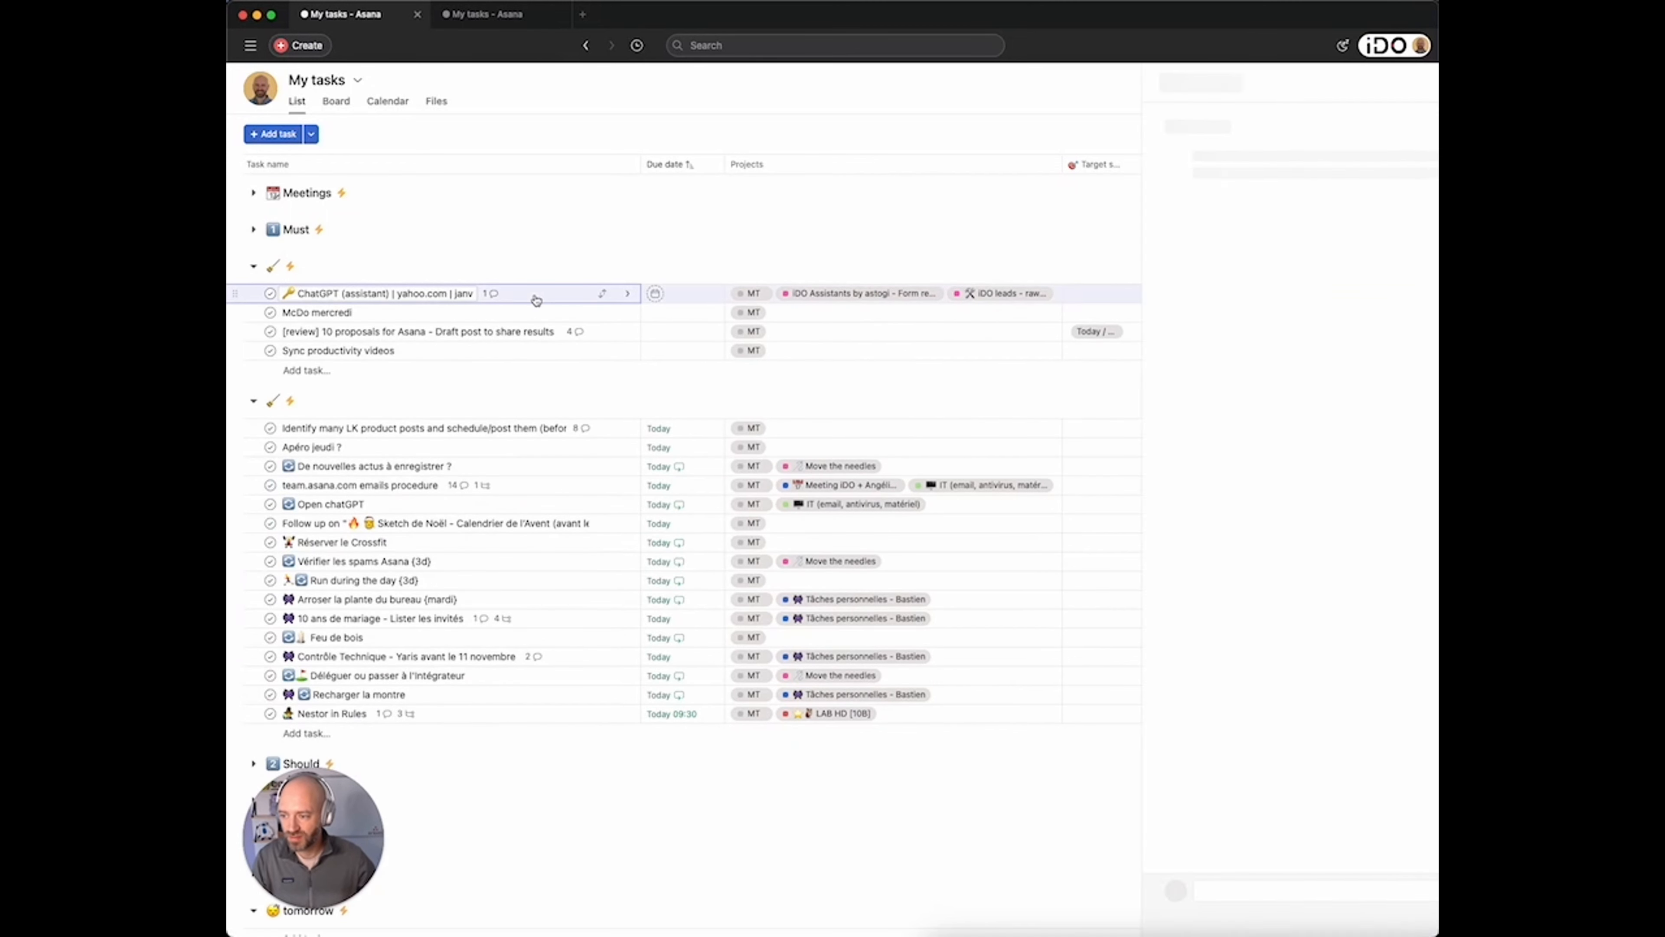
left_click(1082, 209)
type("juli")
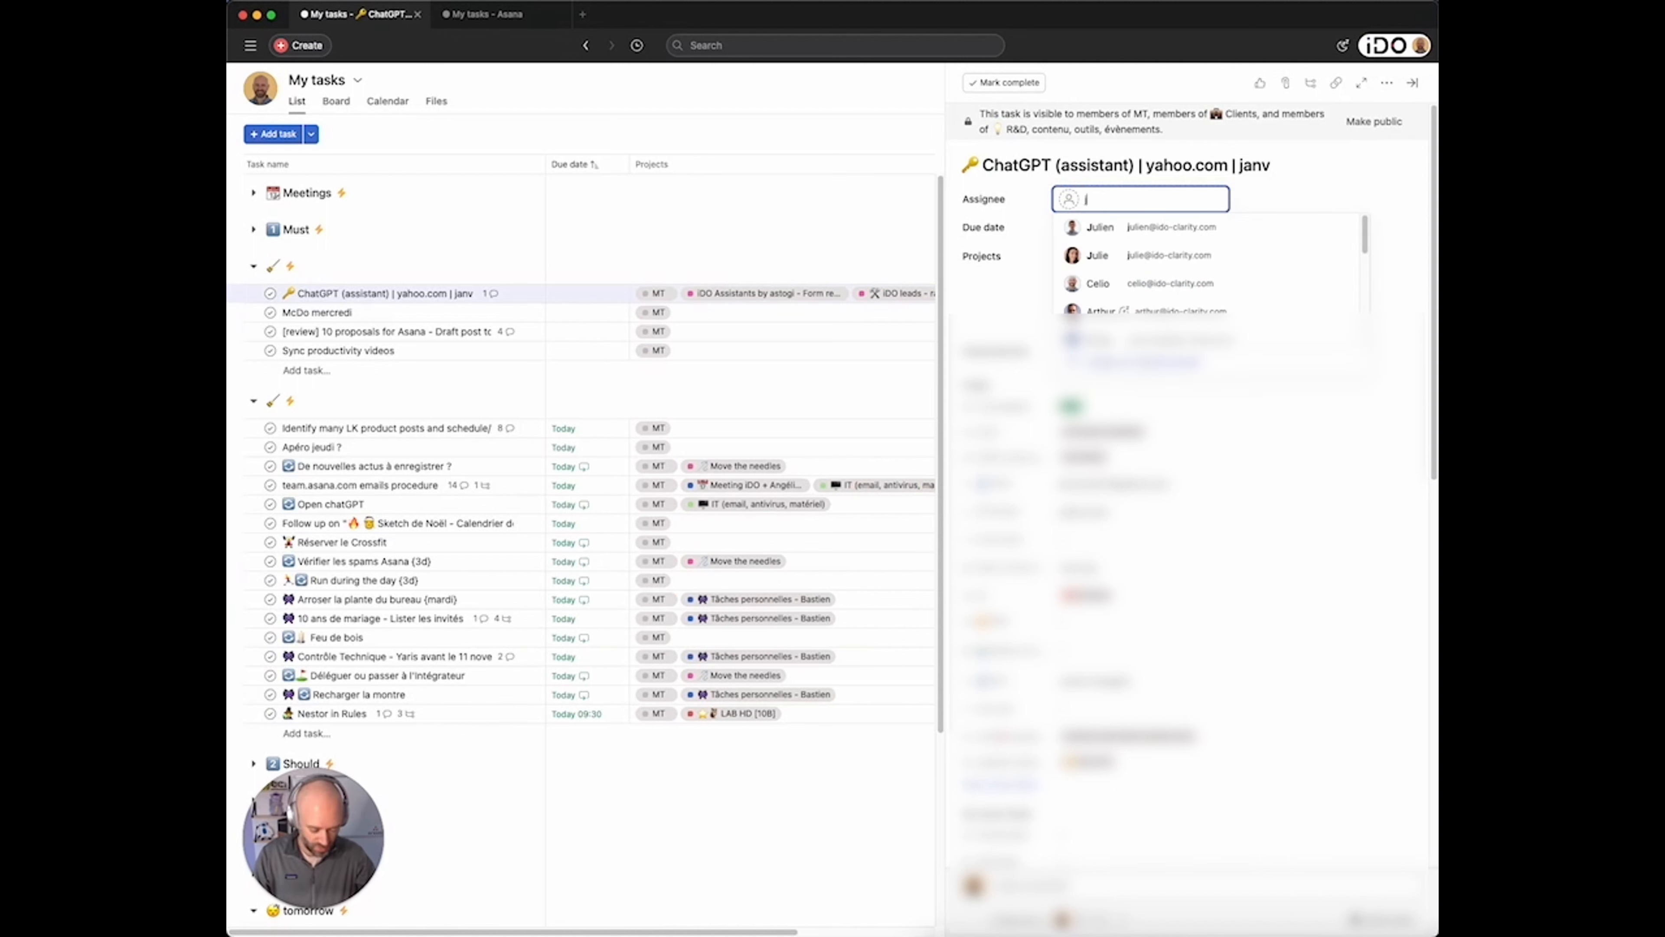
left_click(1103, 239)
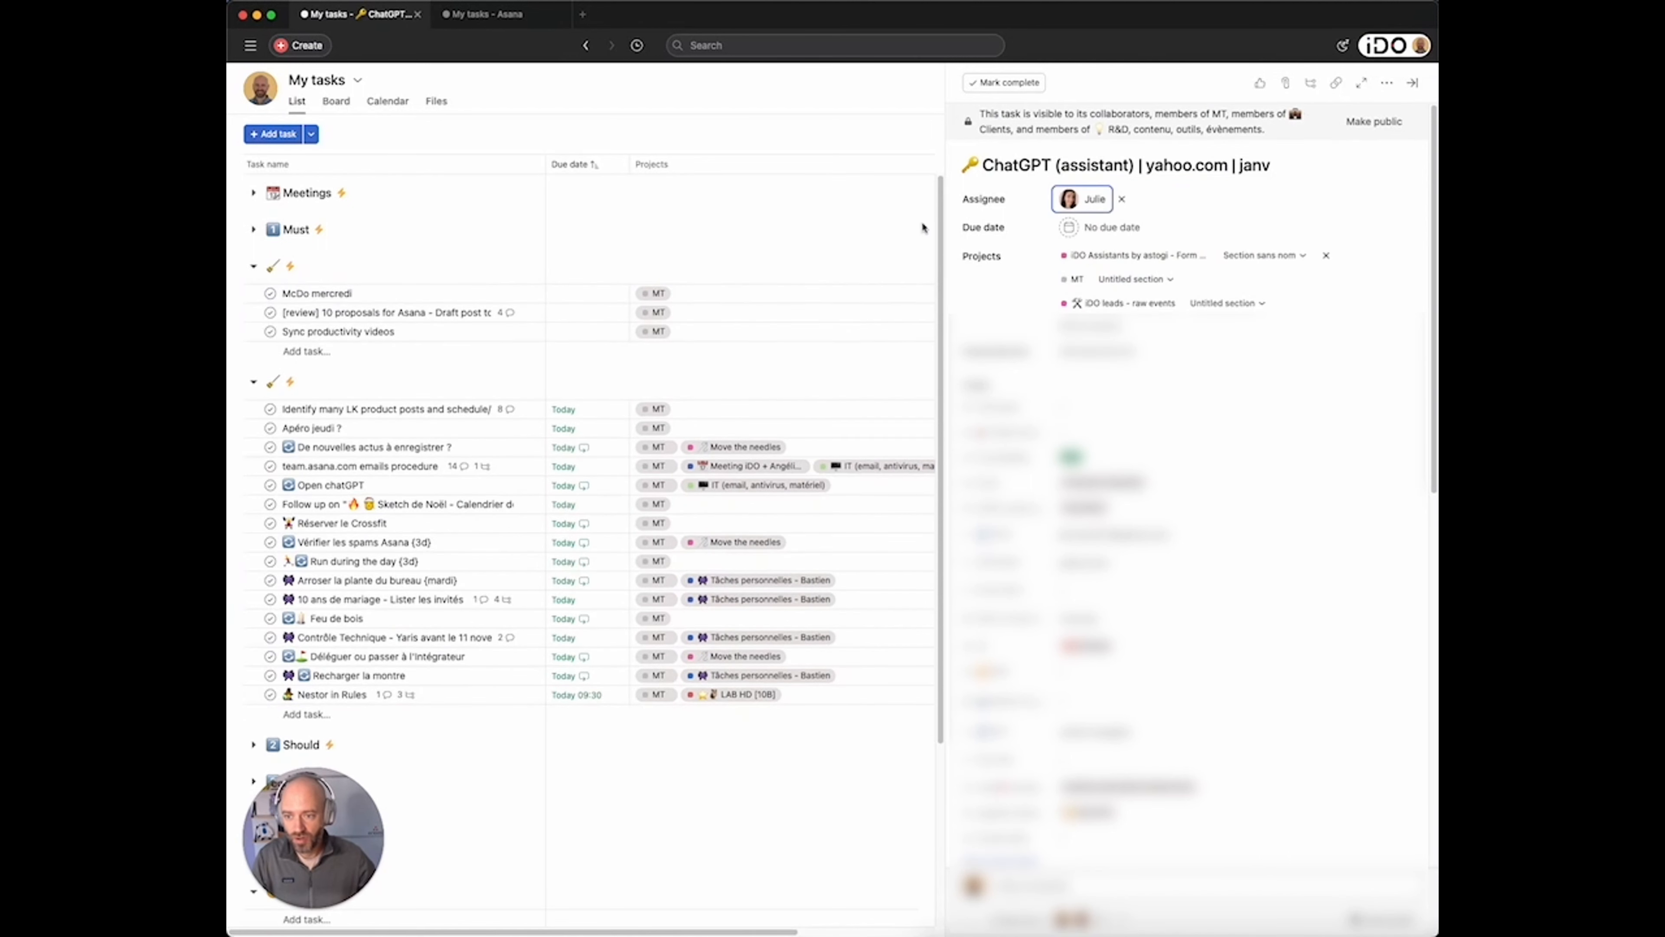
key("Escape")
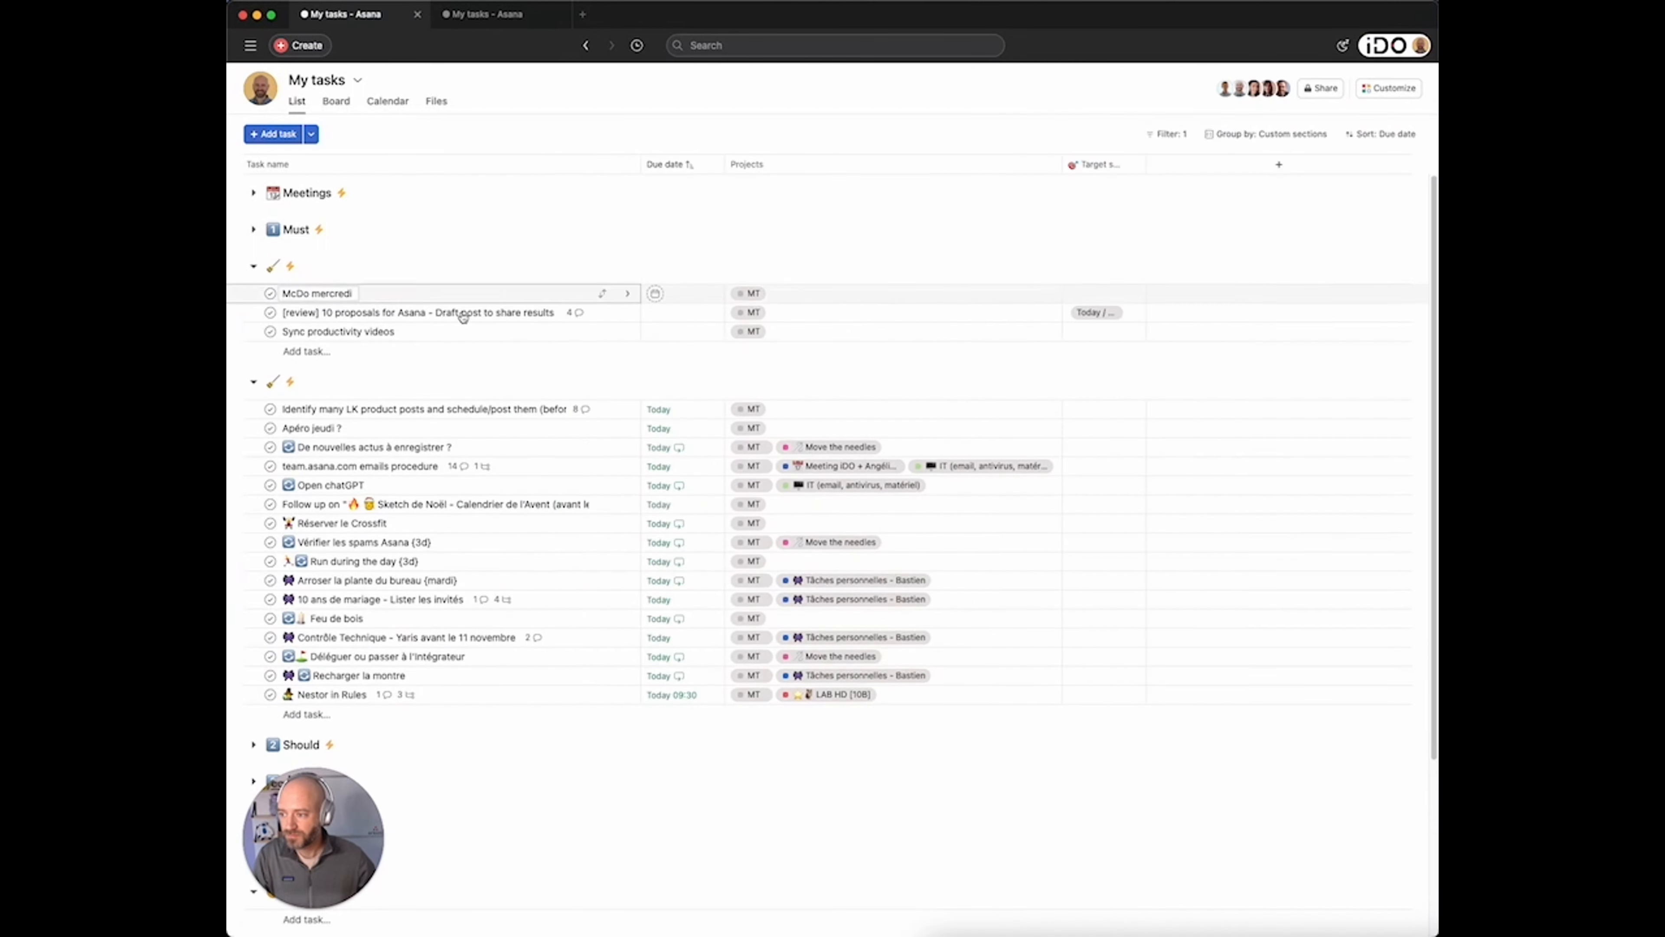
Add the McDo mercredi task to the Tâches personnelles project and move it to the Must section.
left_click(415, 296)
left_click(1108, 268)
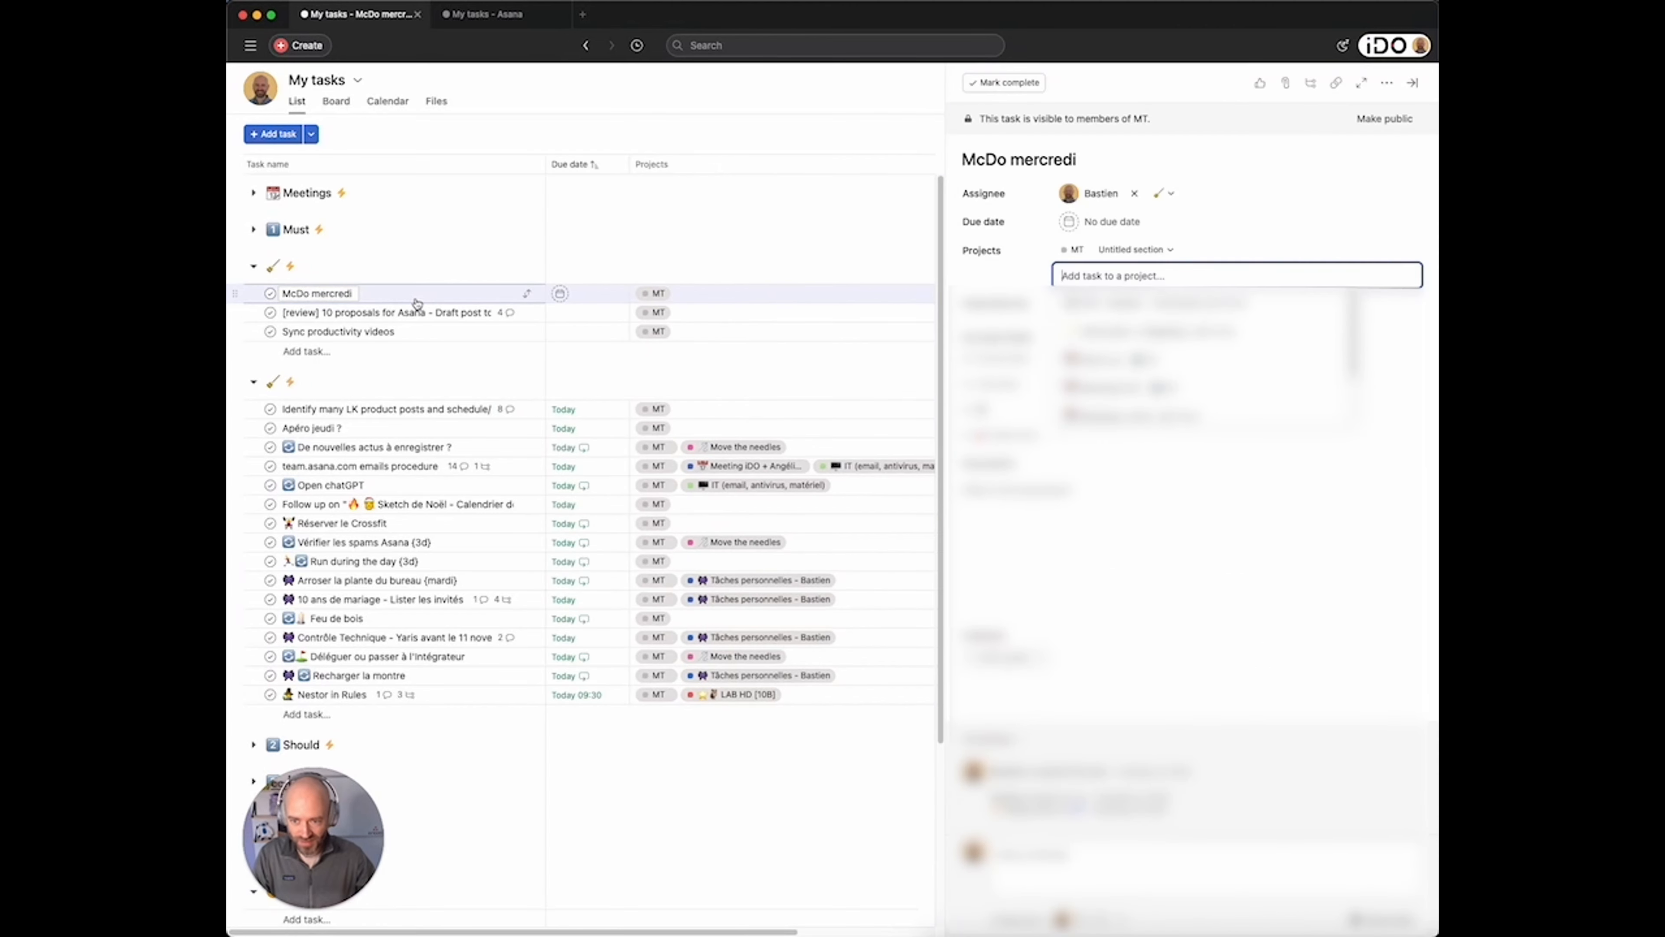
type("rest")
key("BackSpace")
key("BackSpace")
key("BackSpace")
key("BackSpace")
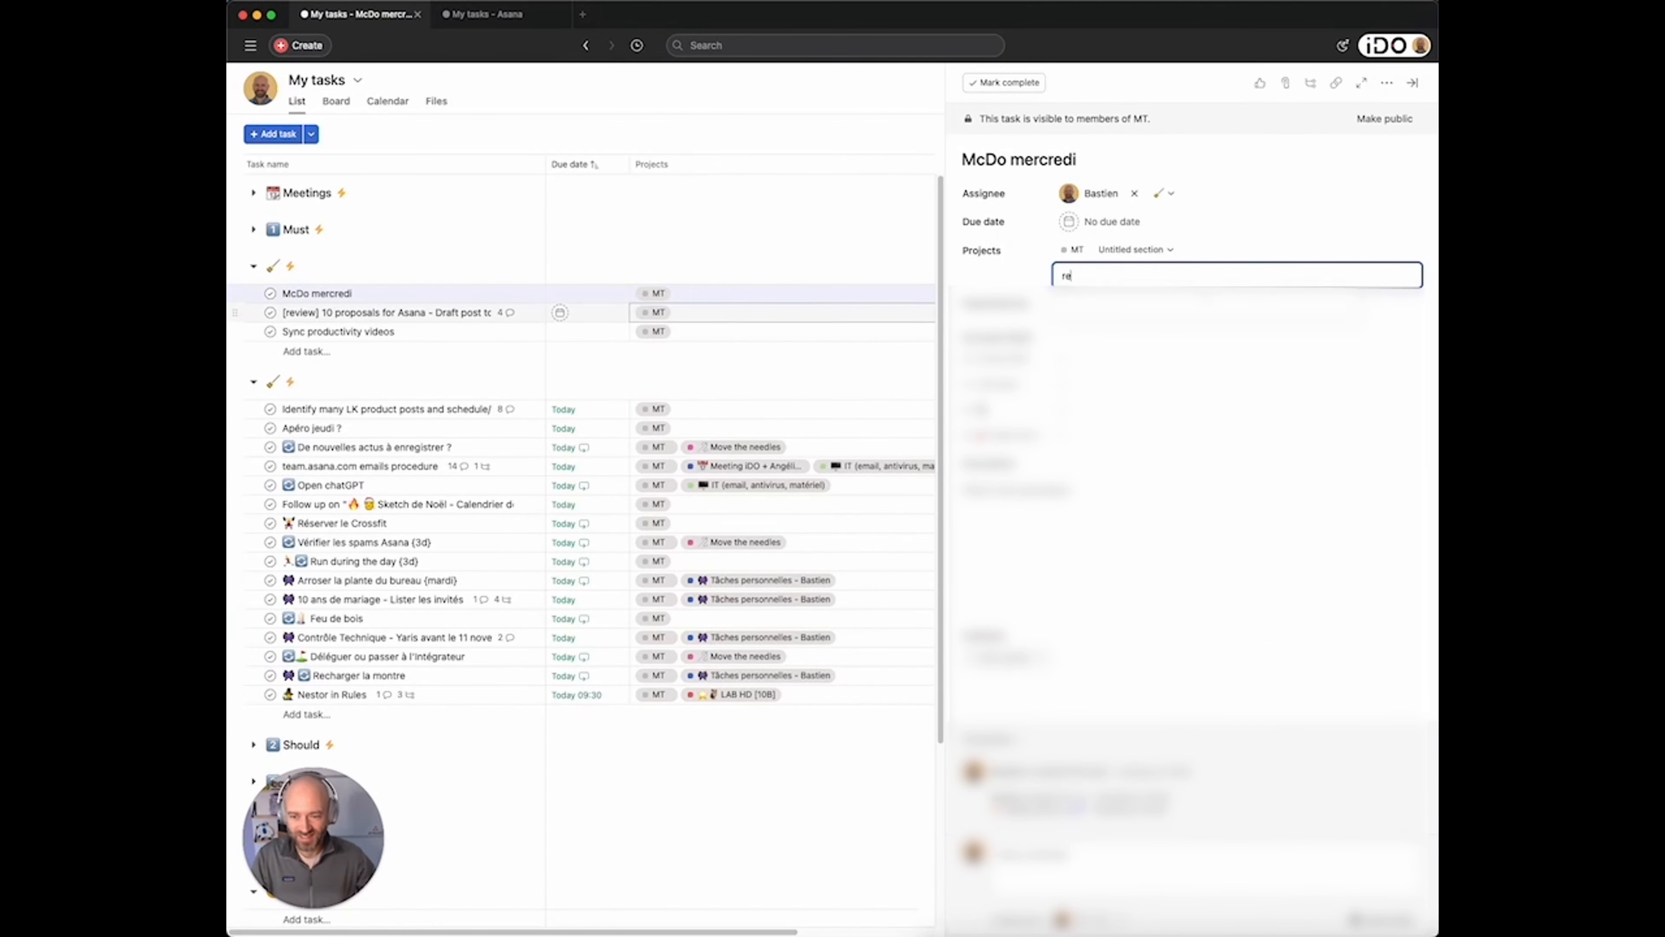
type("pers")
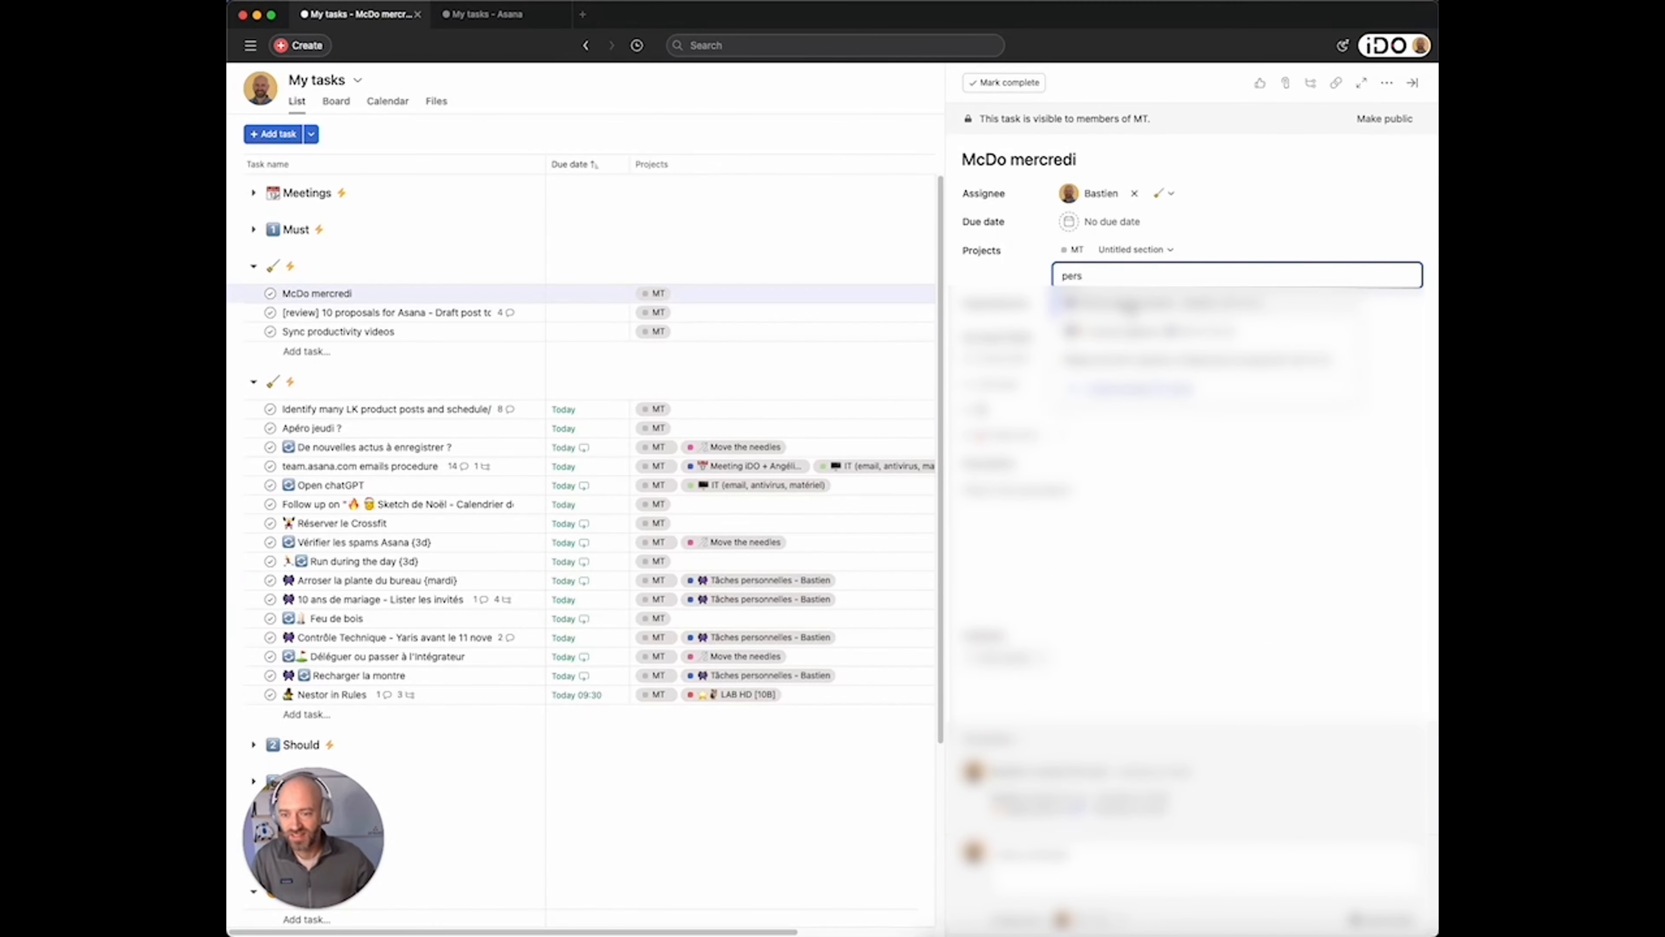
left_click(1134, 306)
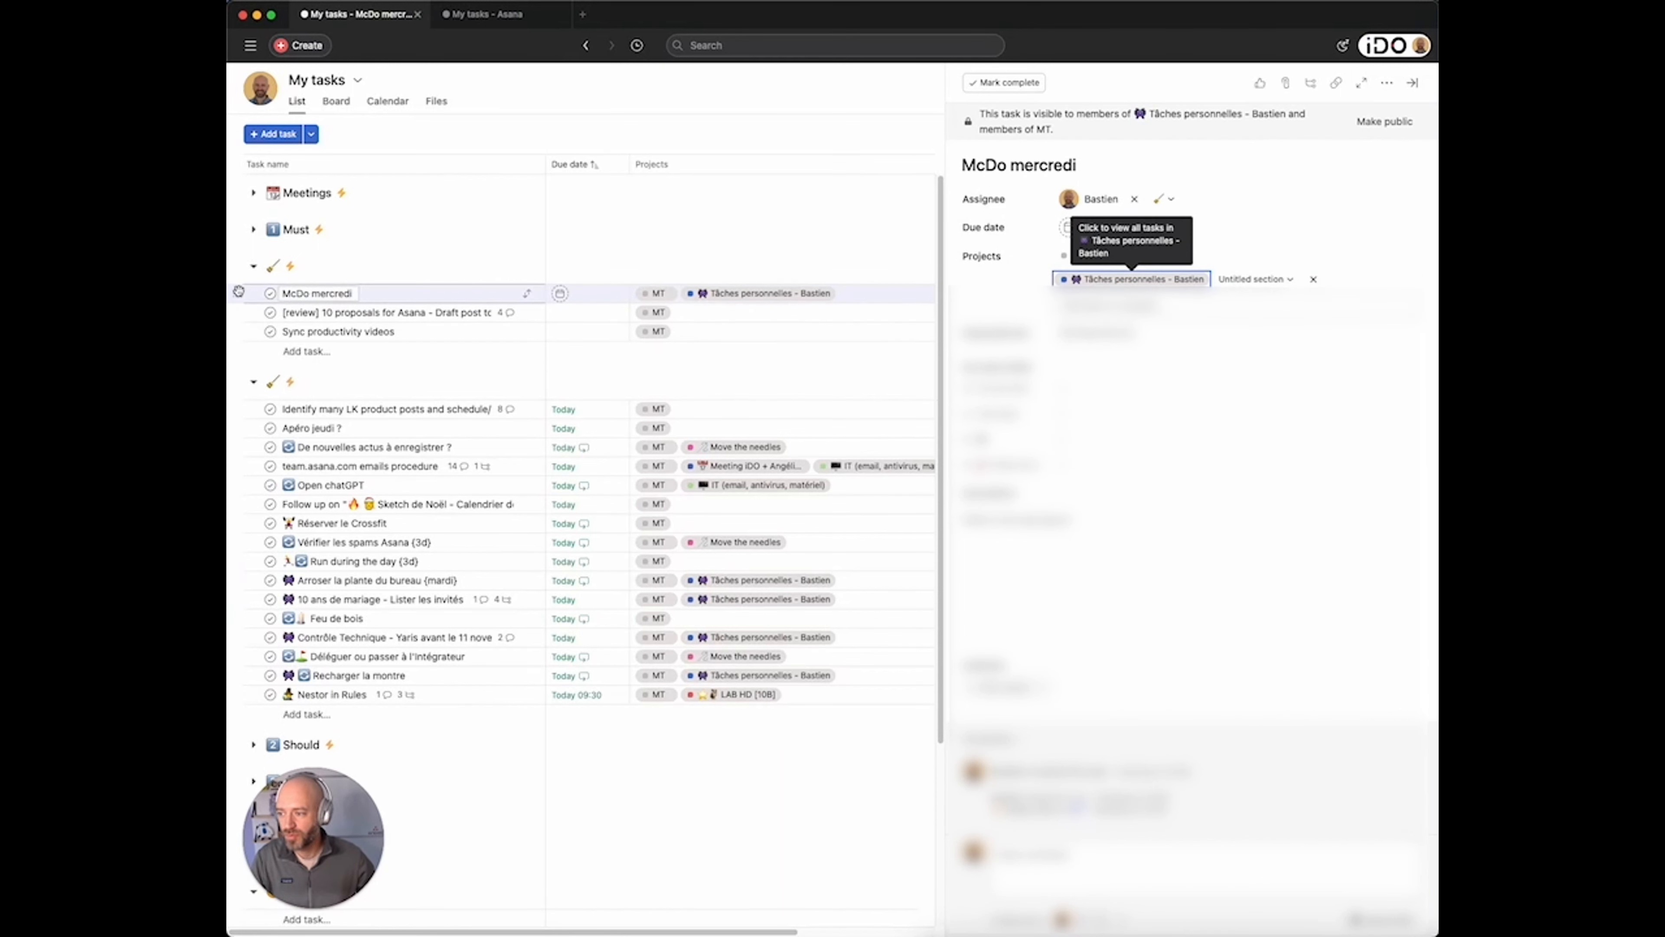
left_click_drag(289, 292, 292, 231)
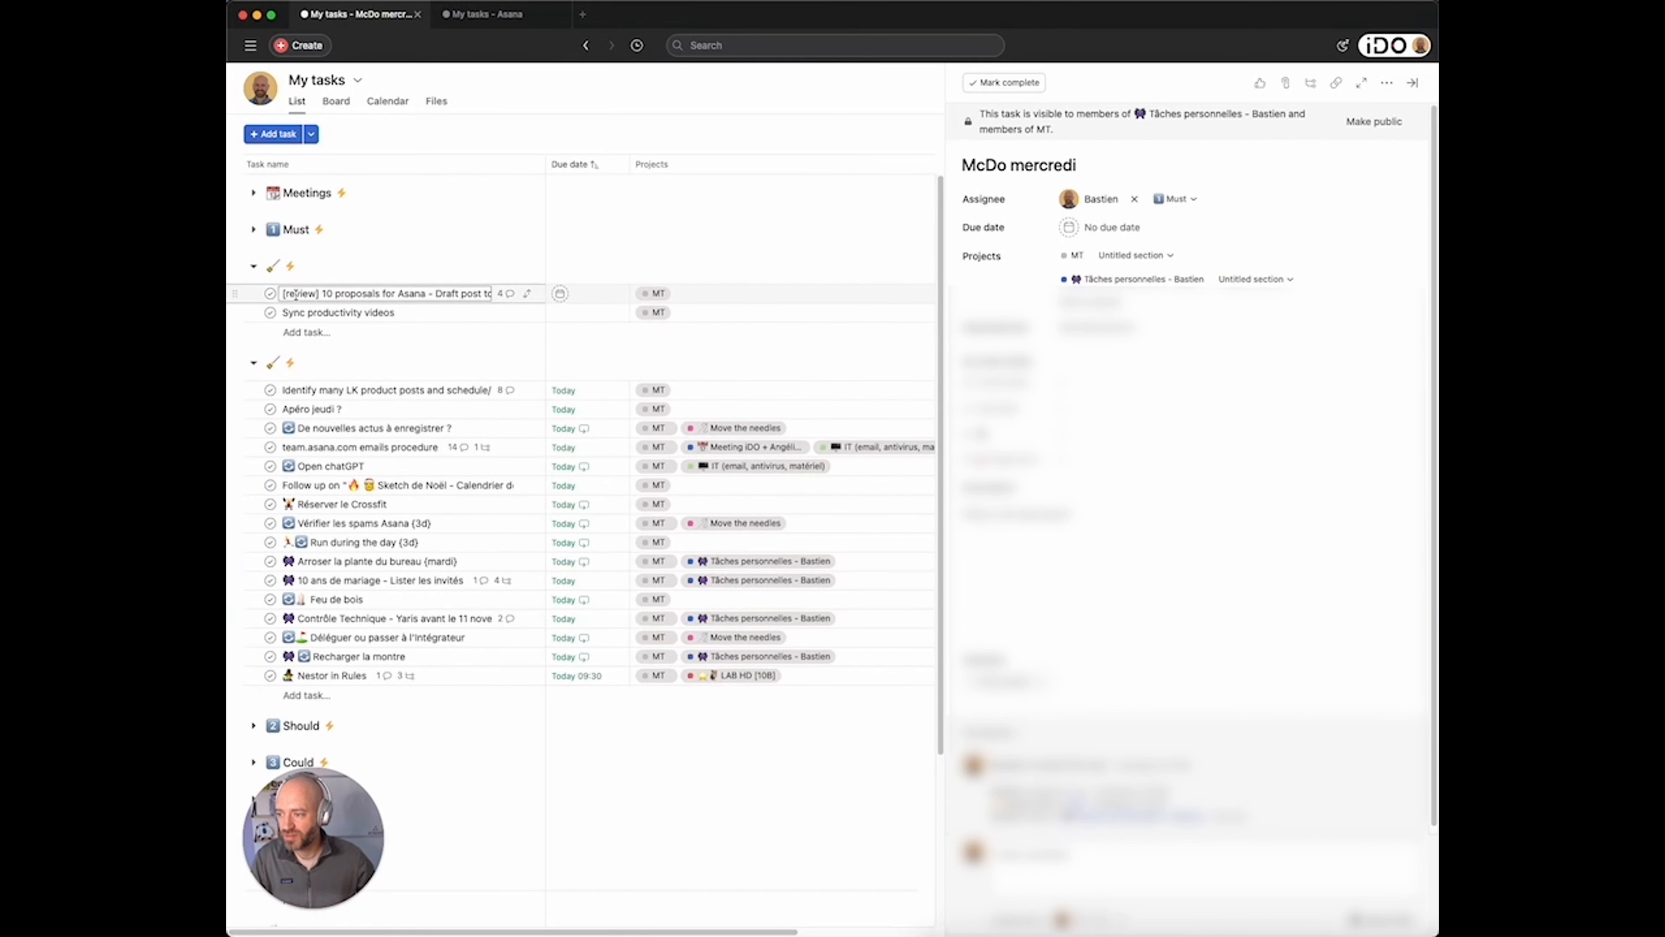
Move the 10 proposals for Asana review task and Sync productivity videos to the Must section.
left_click_drag(234, 293, 264, 229)
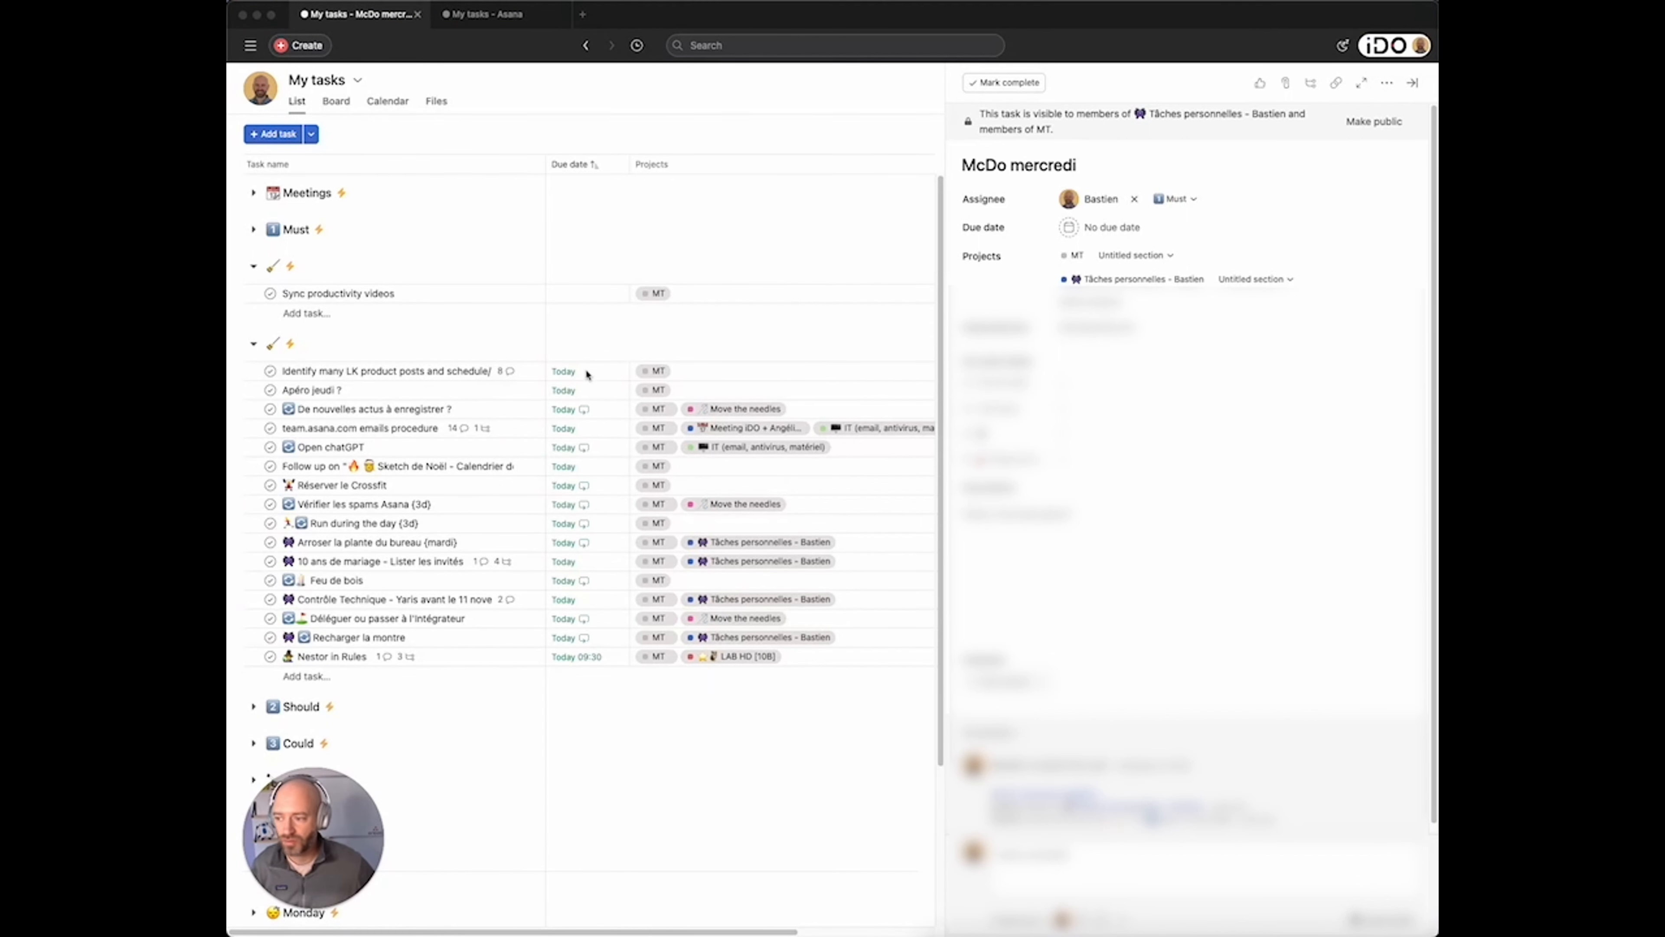
left_click(301, 295)
left_click_drag(235, 294, 260, 236)
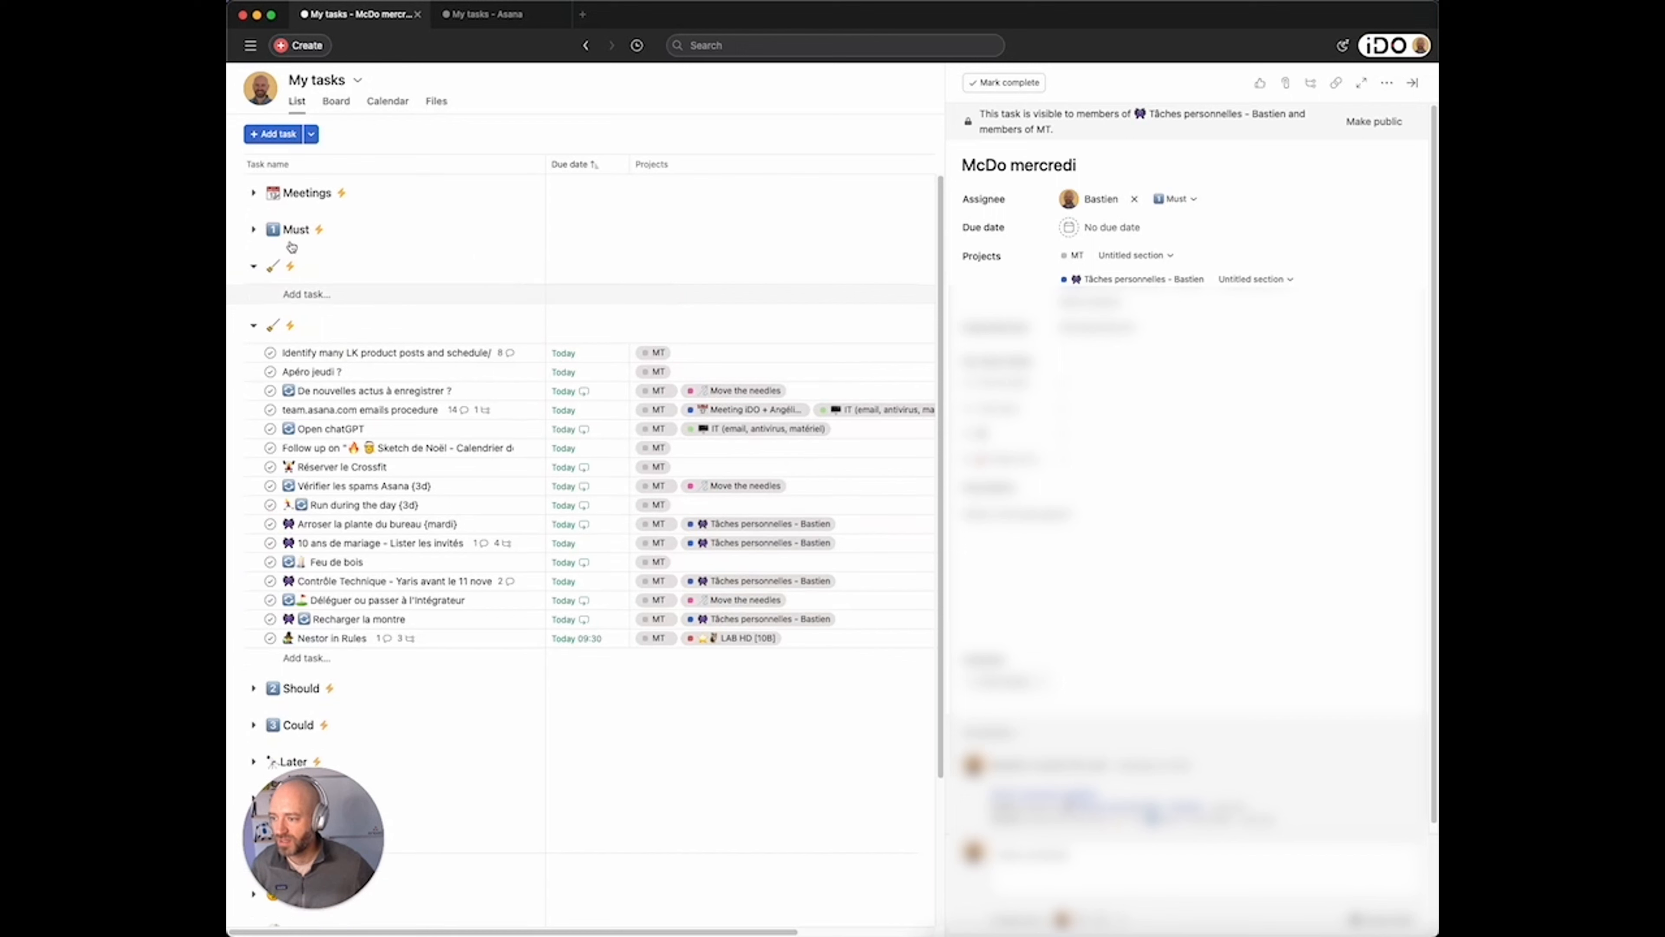
Move the Identify many LK product posts and schedule/post them task to the 3d section and close its details.
left_click(406, 353)
scroll(1186, 492, "down", 5)
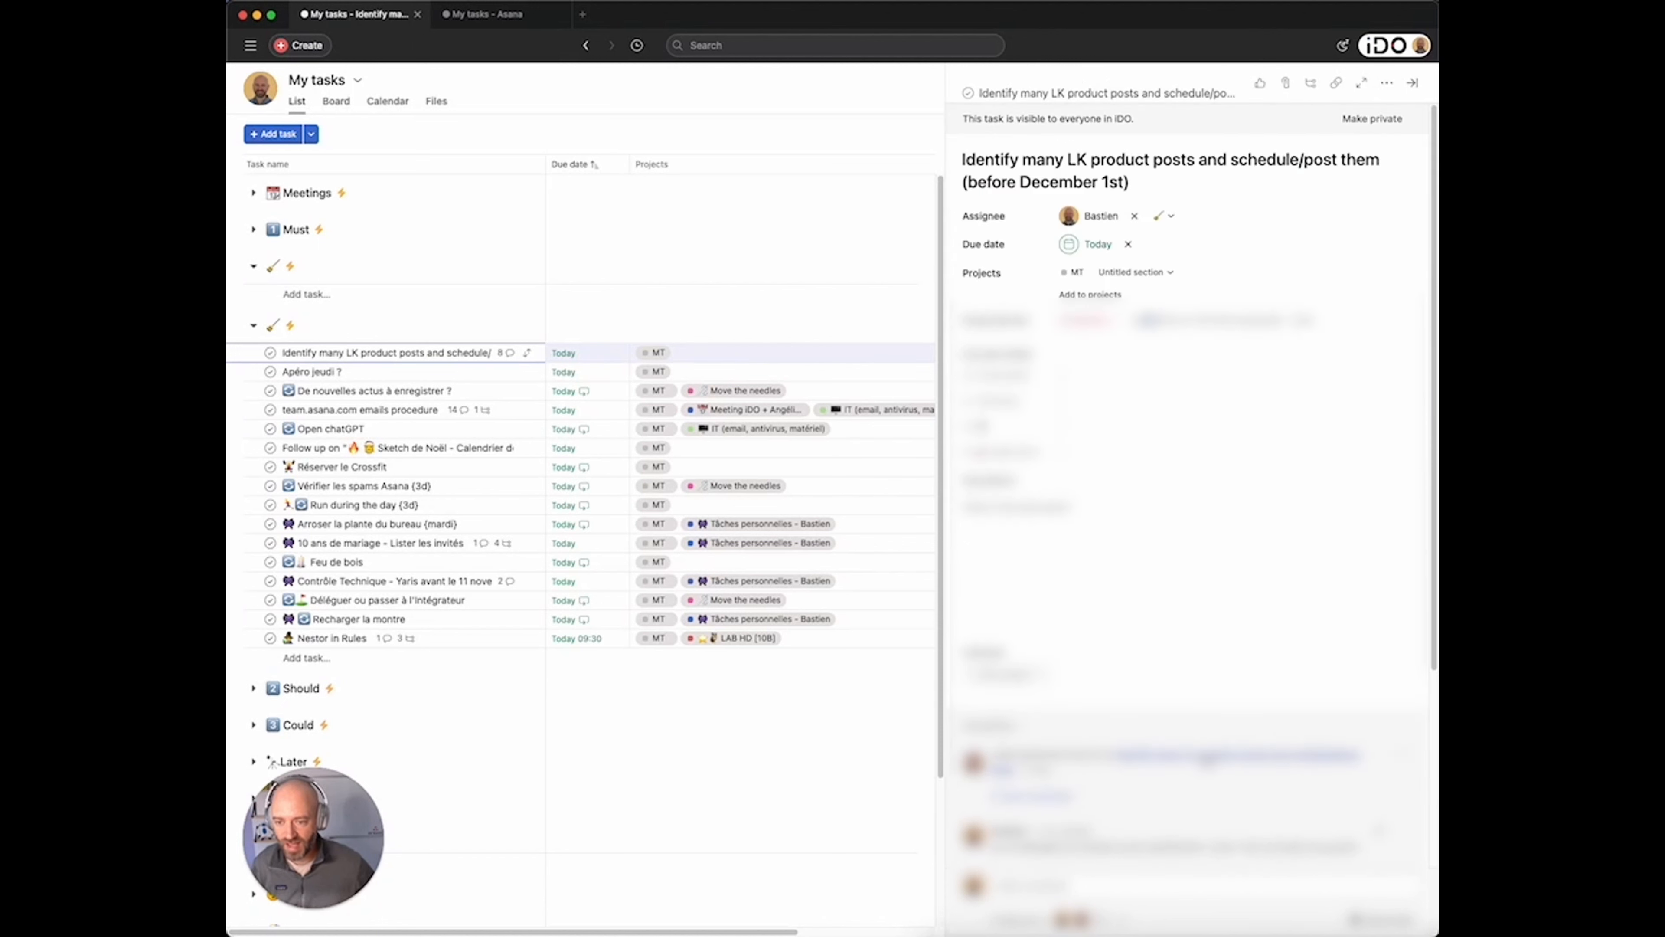
left_click(1158, 217)
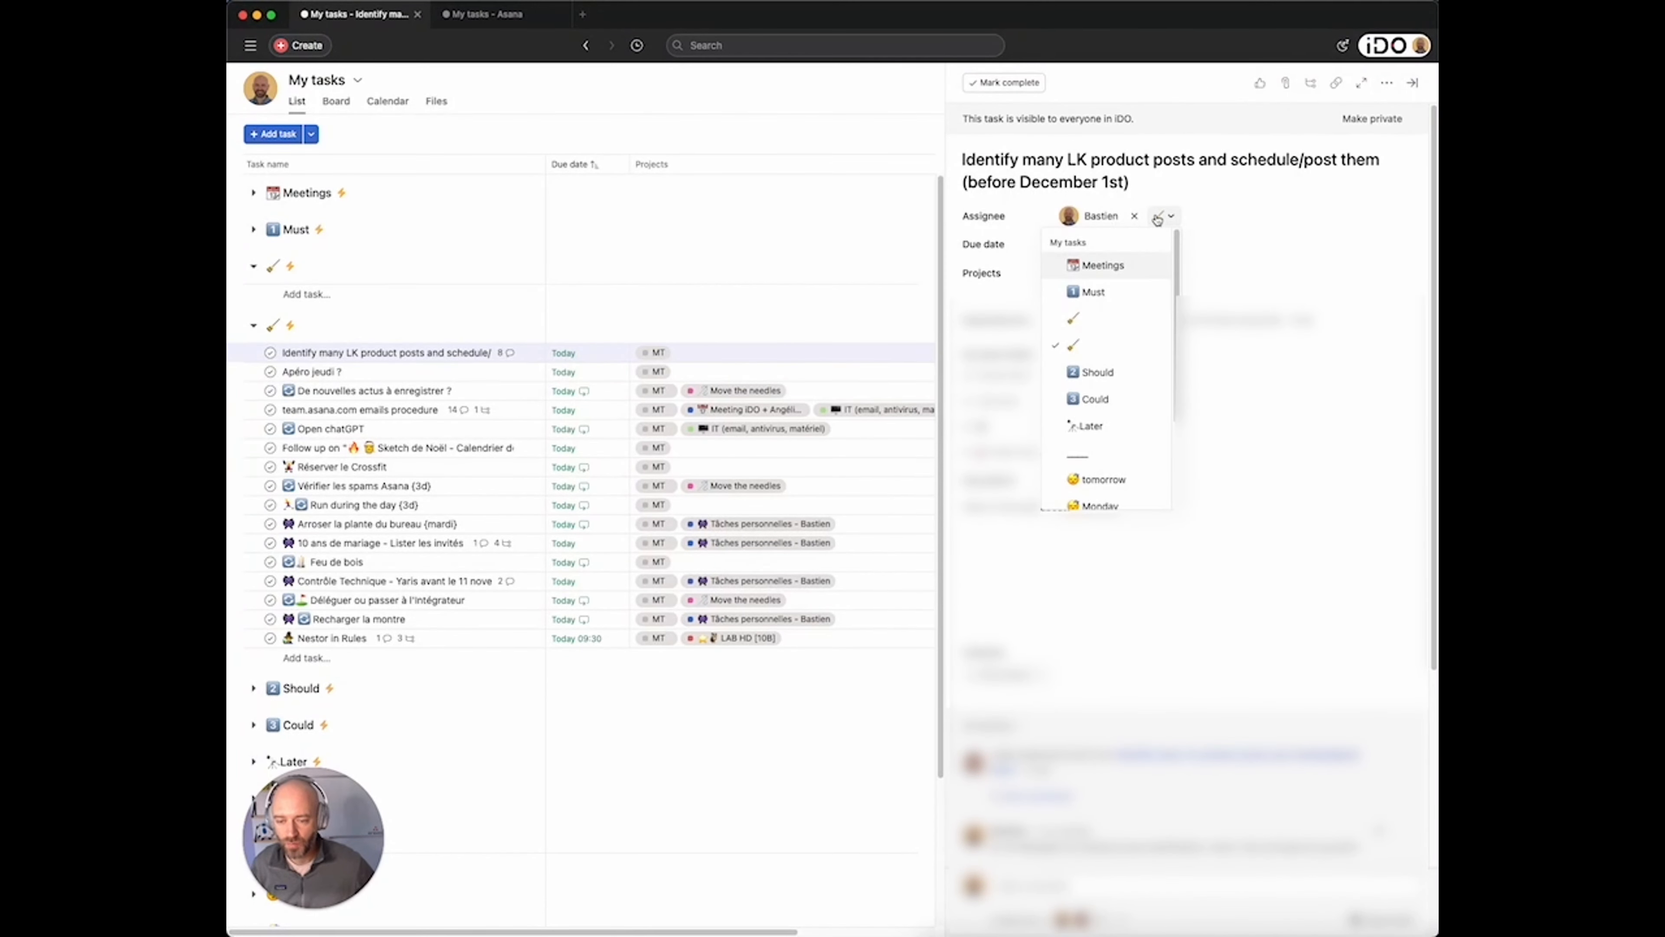
scroll(1122, 479, "down", 2)
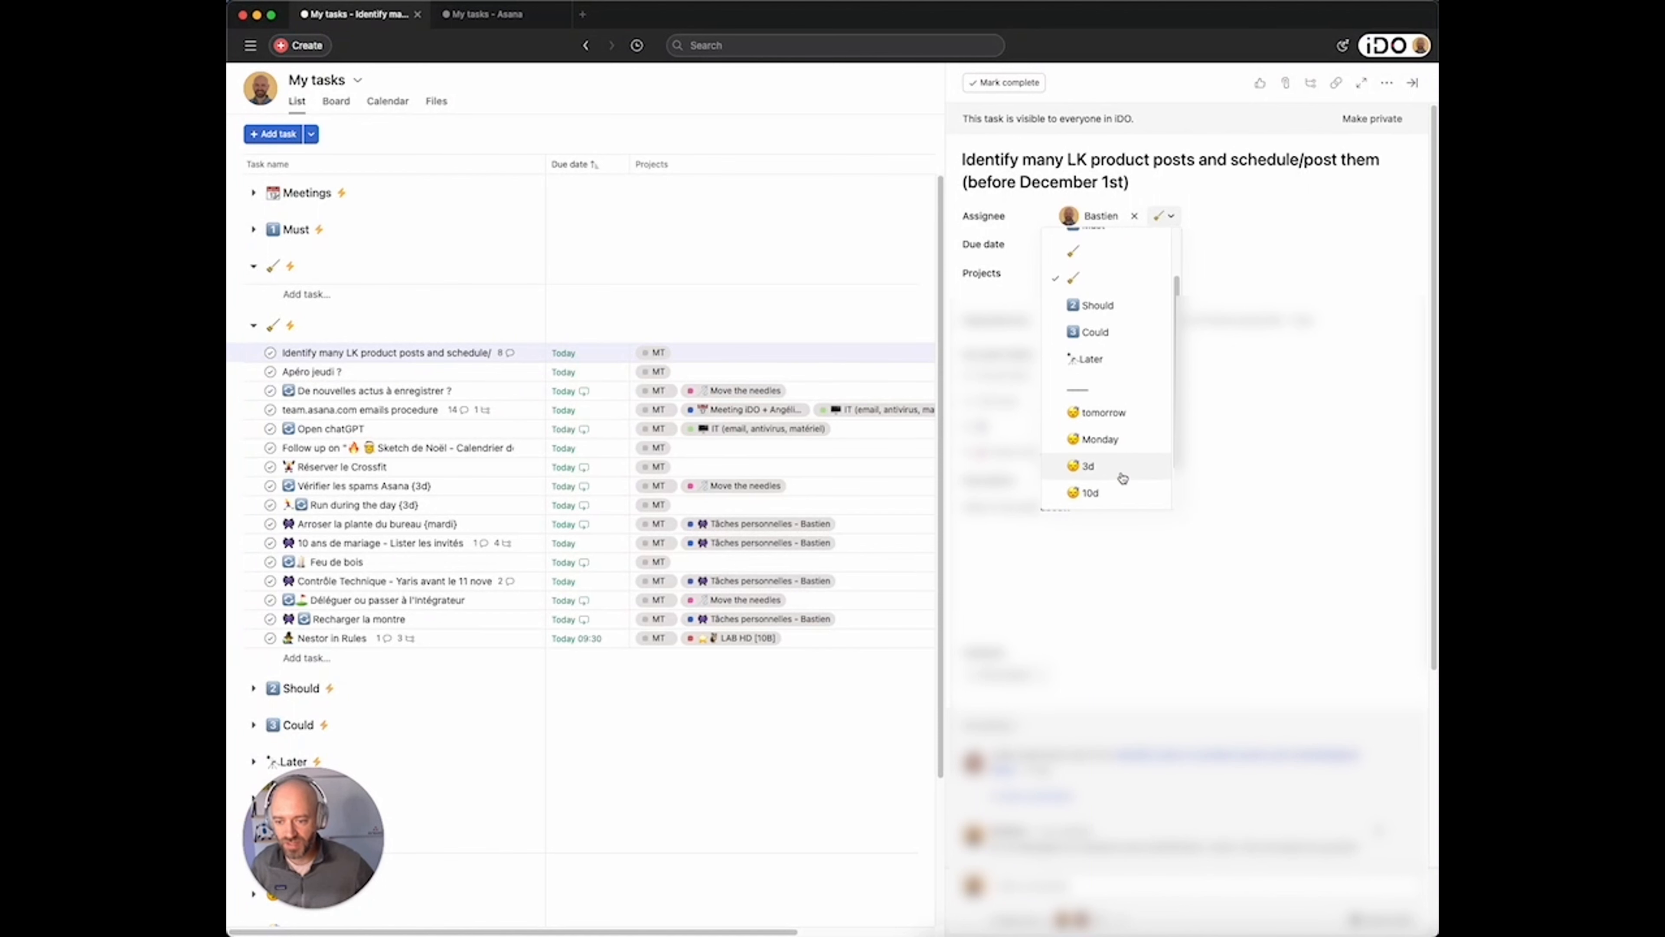
left_click(1123, 477)
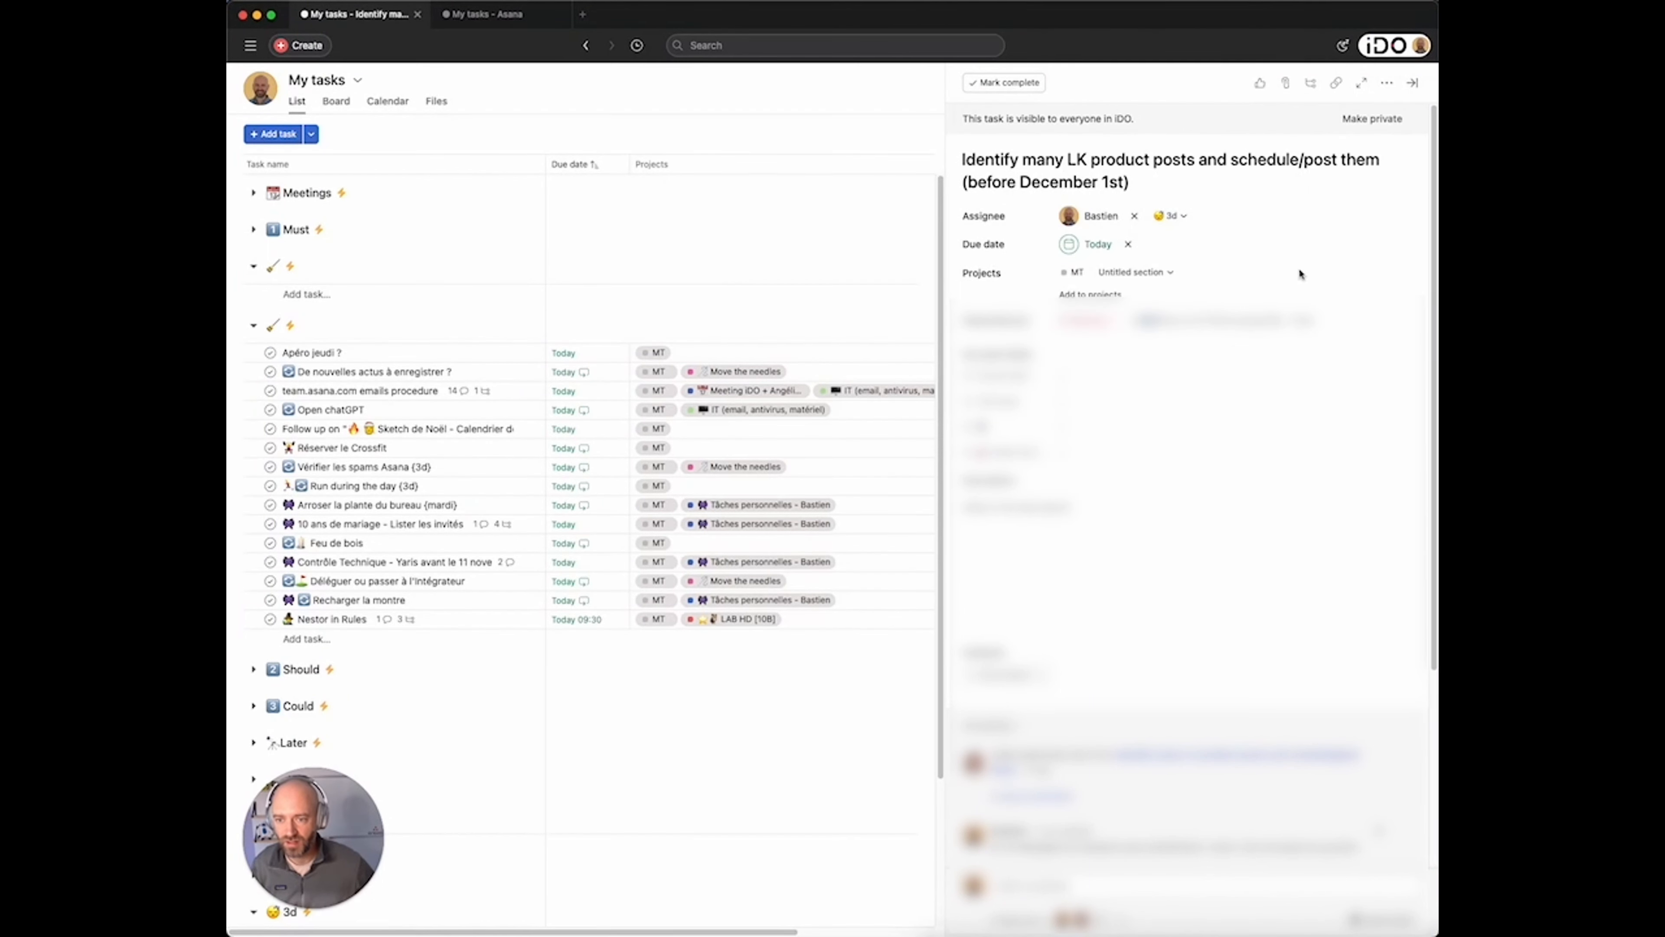
left_click(1412, 83)
Add the Apéro jeudi ? task to the Tâches personnelles project and move it to the Must section.
left_click(377, 356)
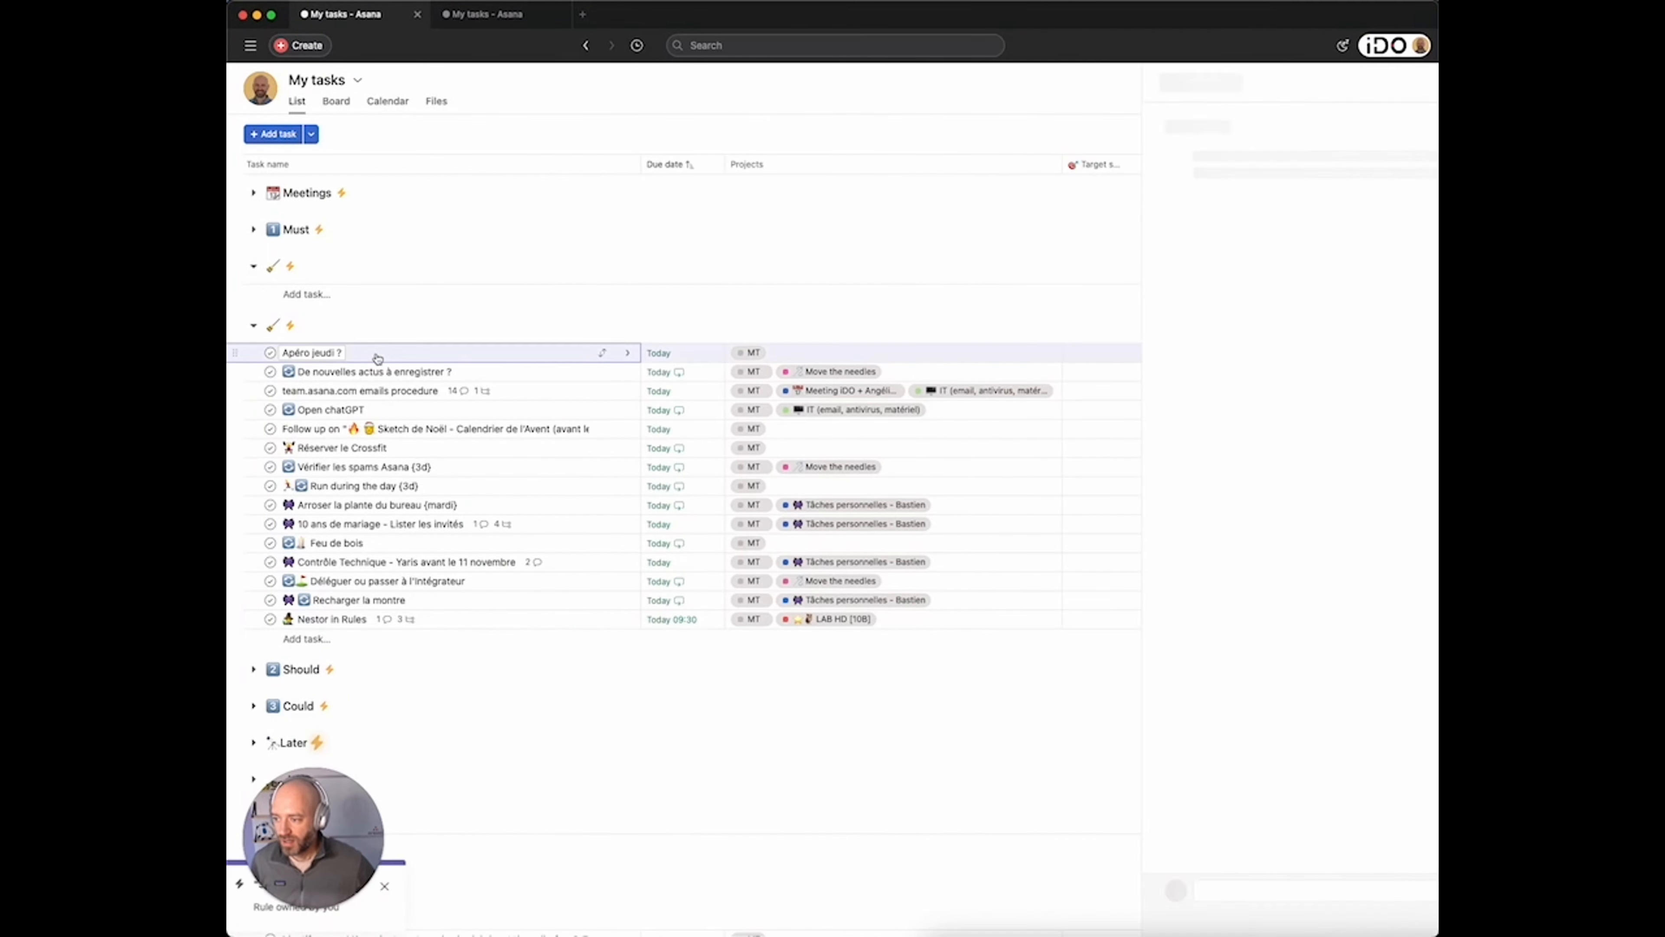
type("tâches")
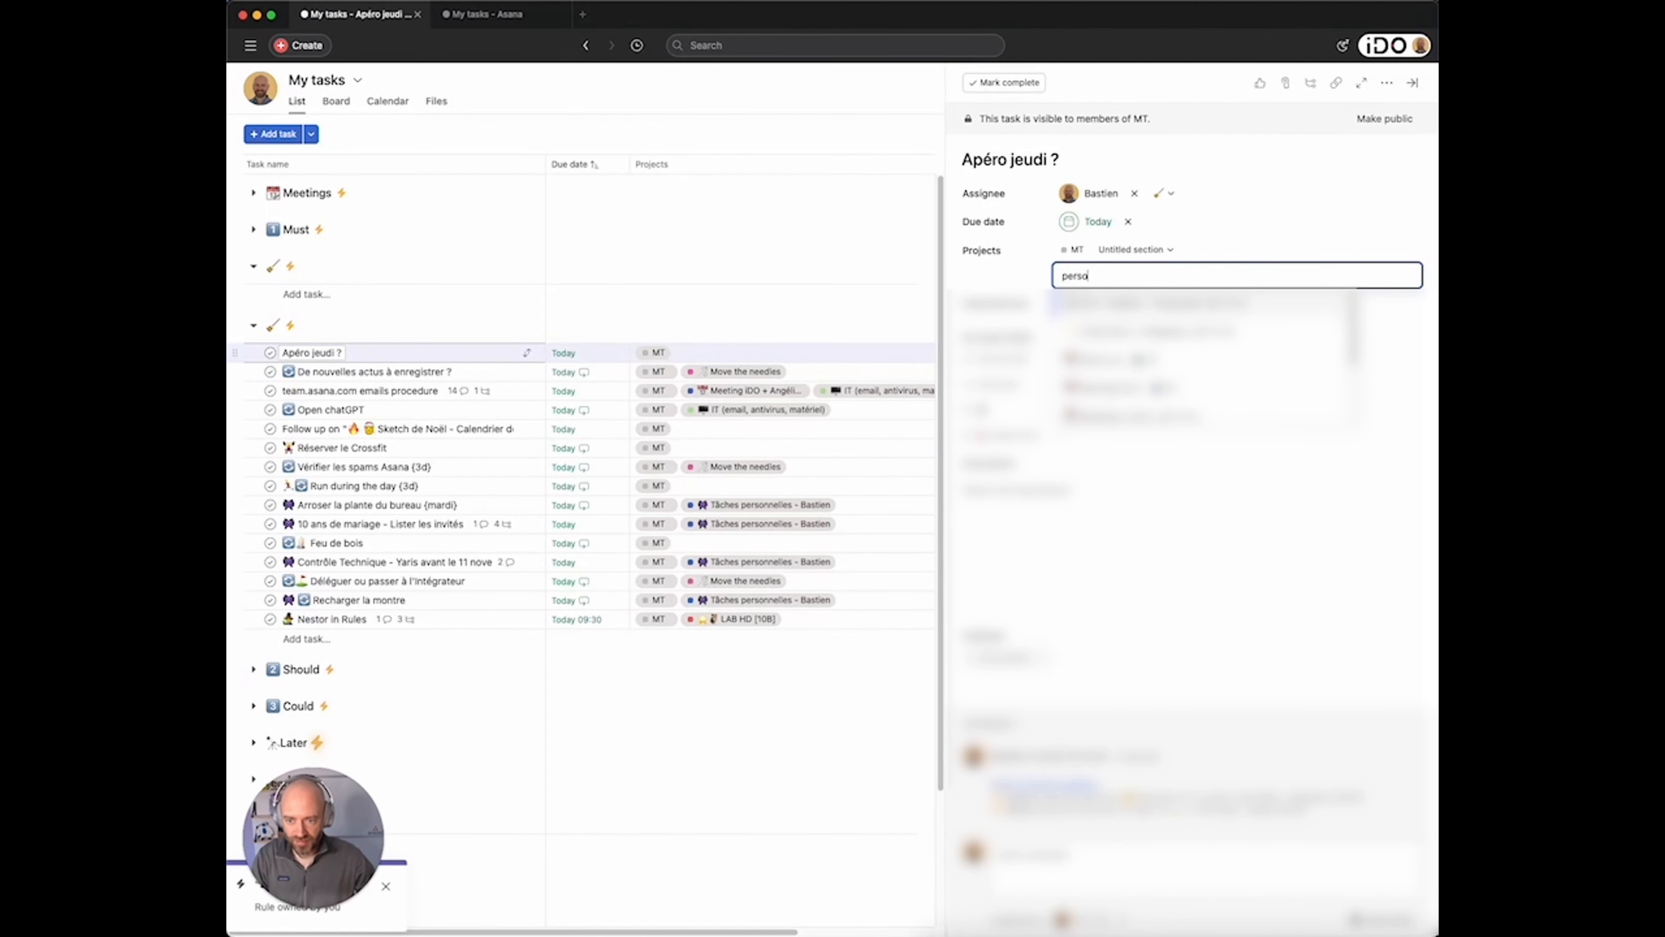
key("Return")
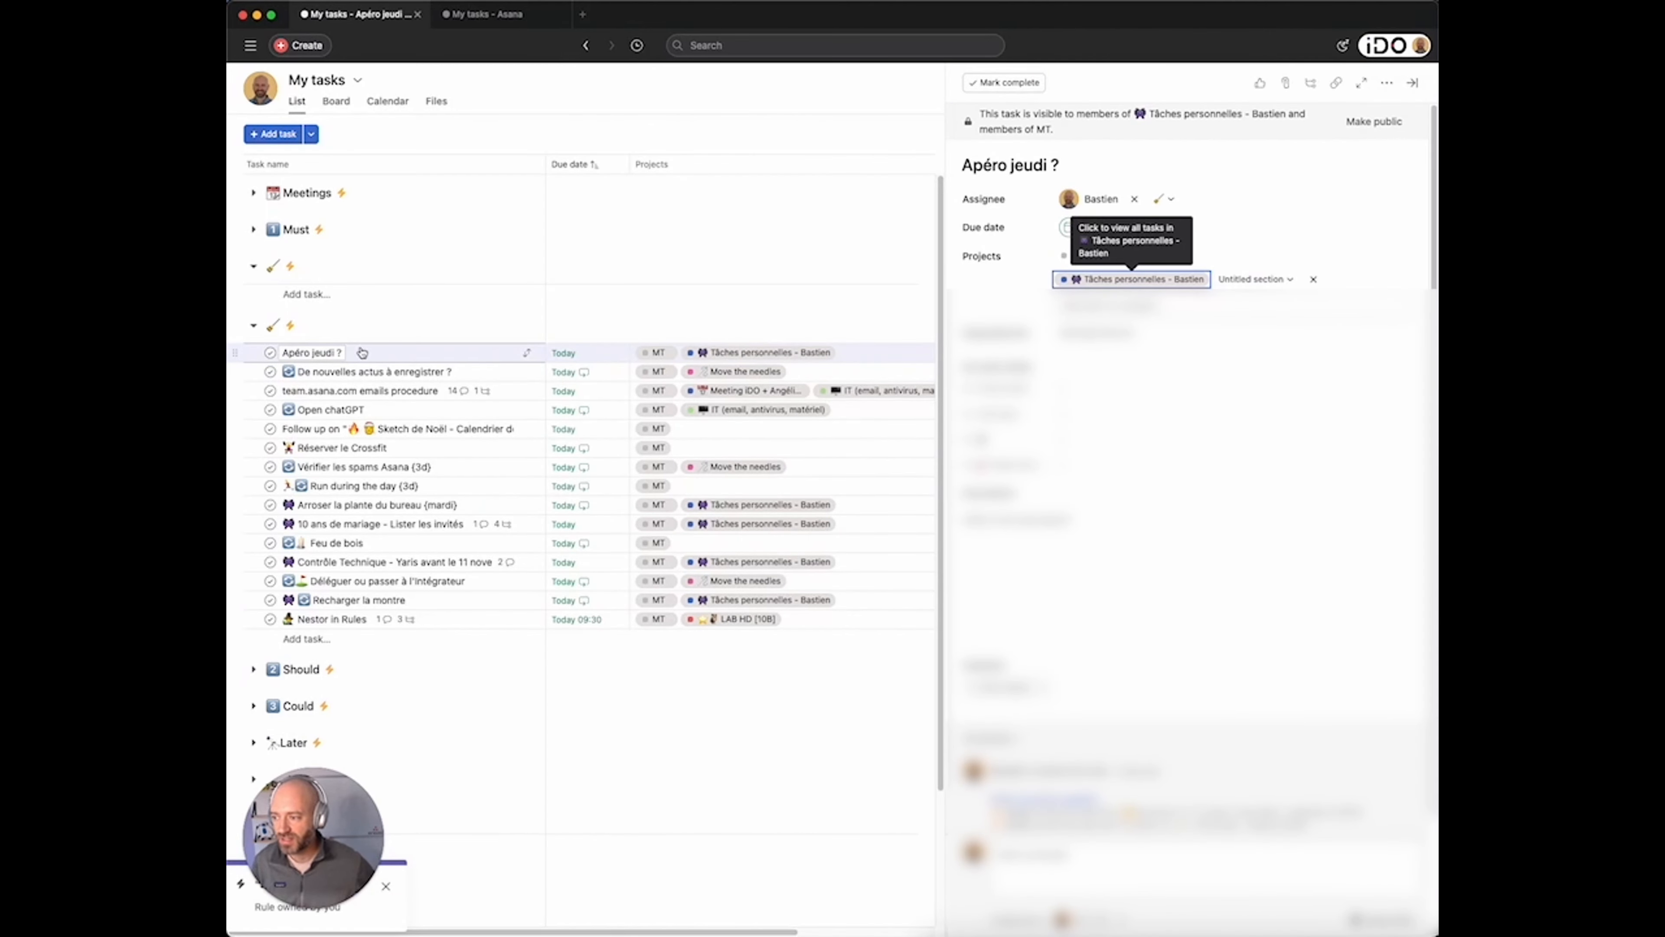
left_click_drag(236, 353, 294, 229)
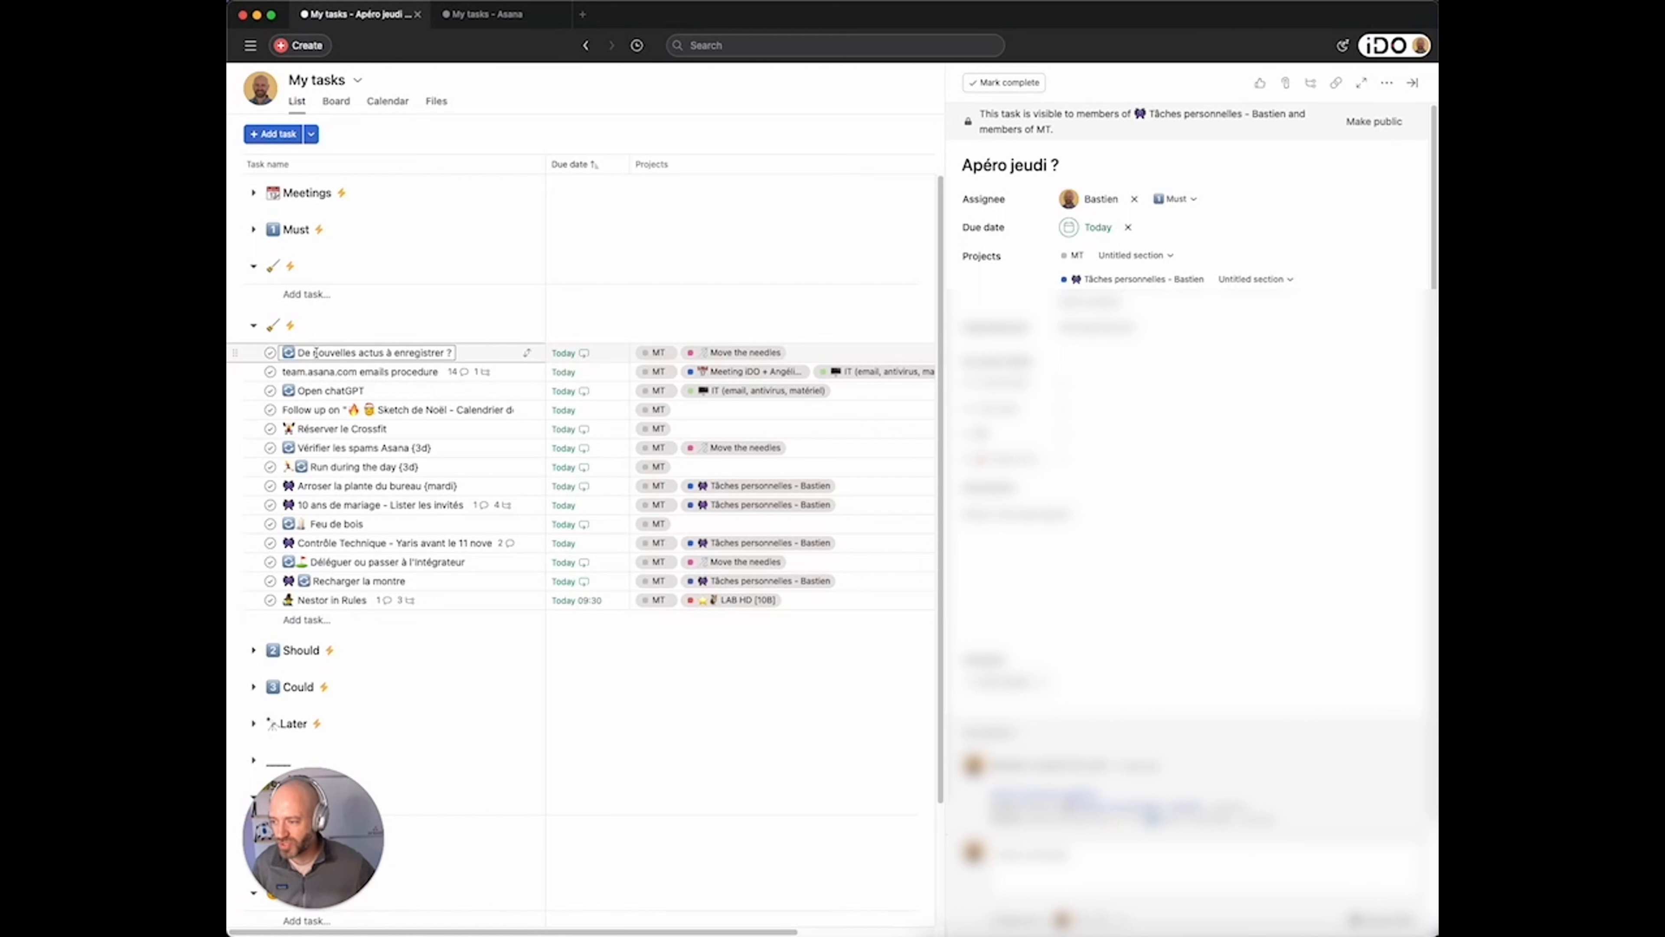
Mark De nouvelles actus à enregistrer ? complete and move the team.asana.com emails procedure task to the 3d section.
left_click(271, 354)
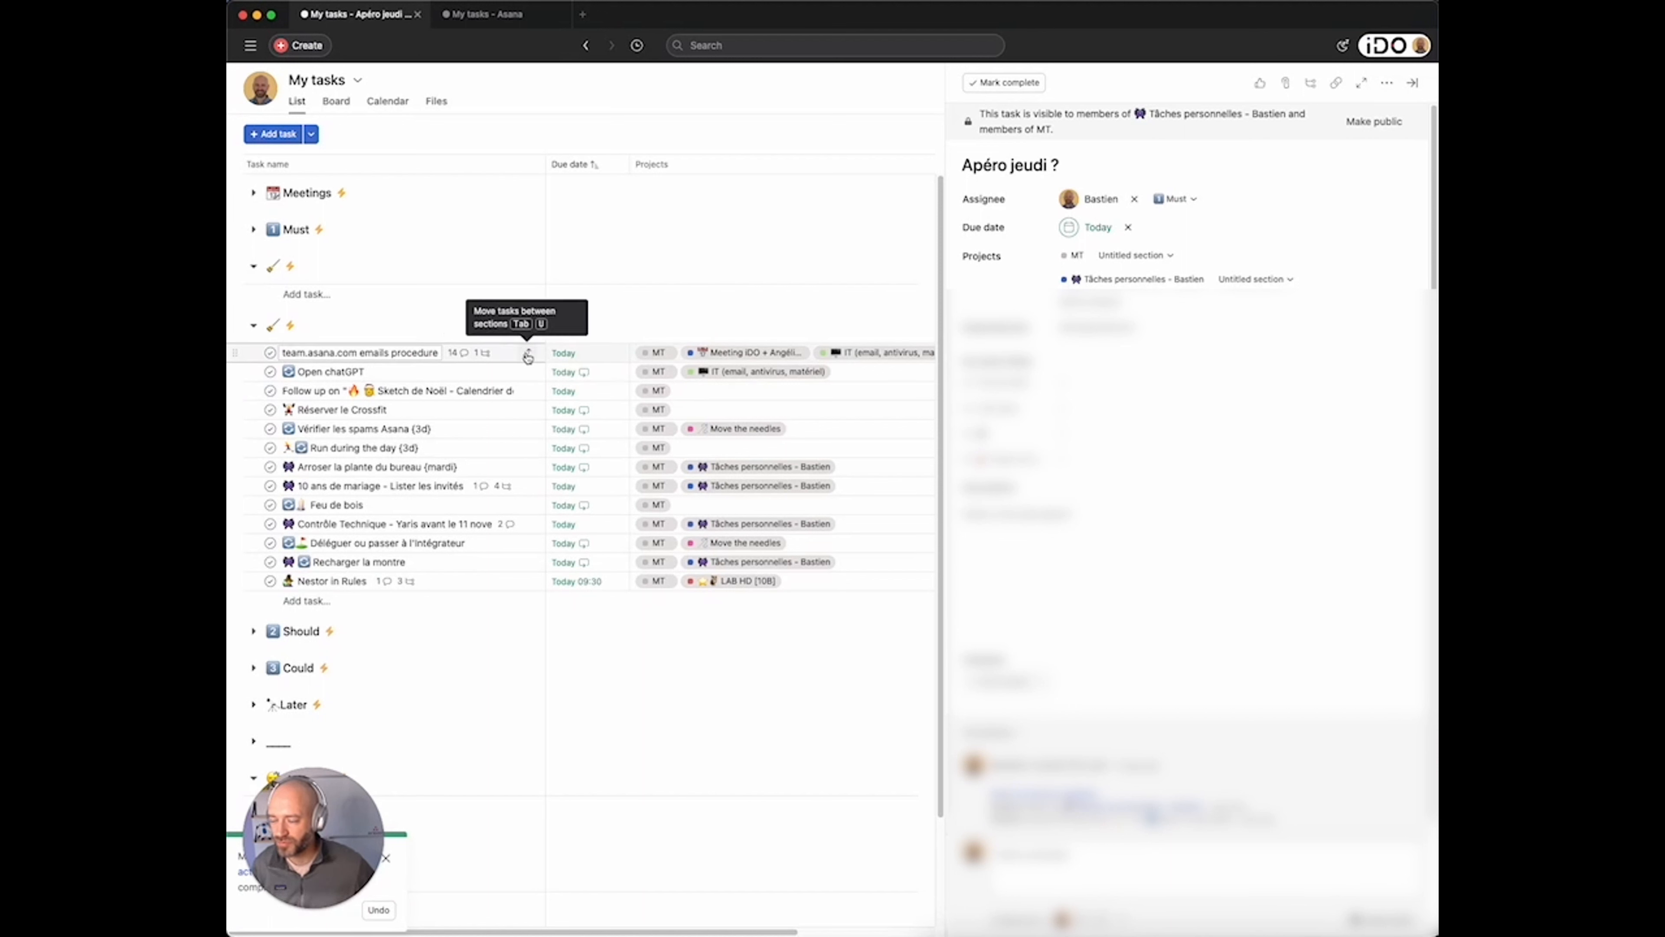
left_click(527, 355)
scroll(489, 552, "down", 3)
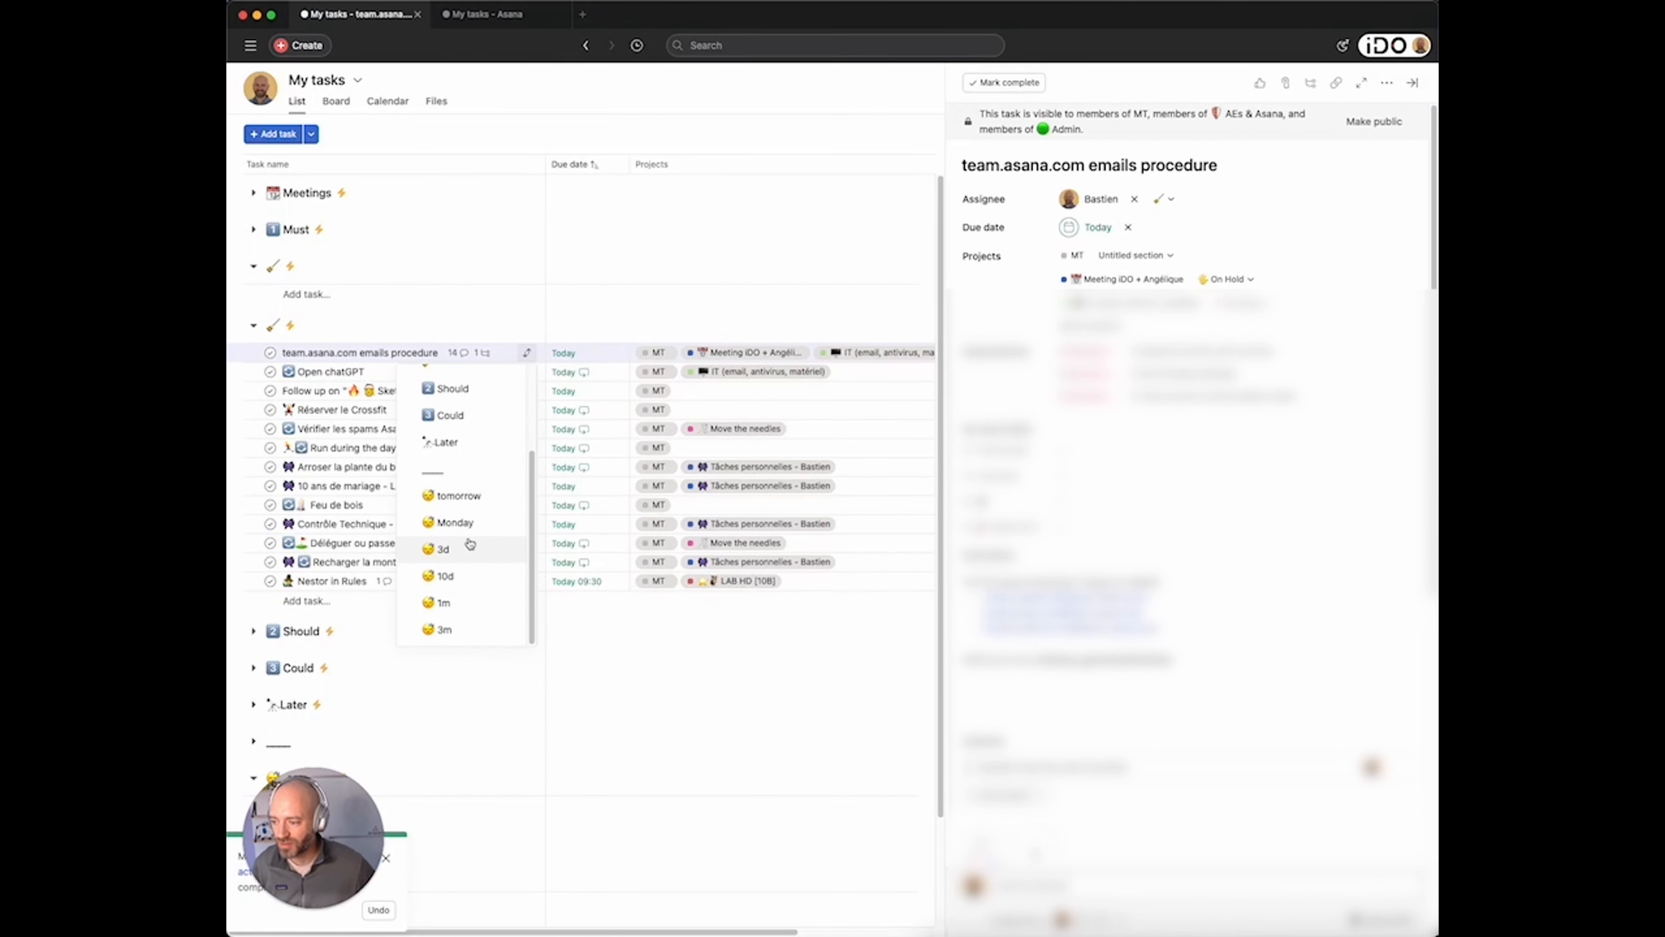
left_click(466, 555)
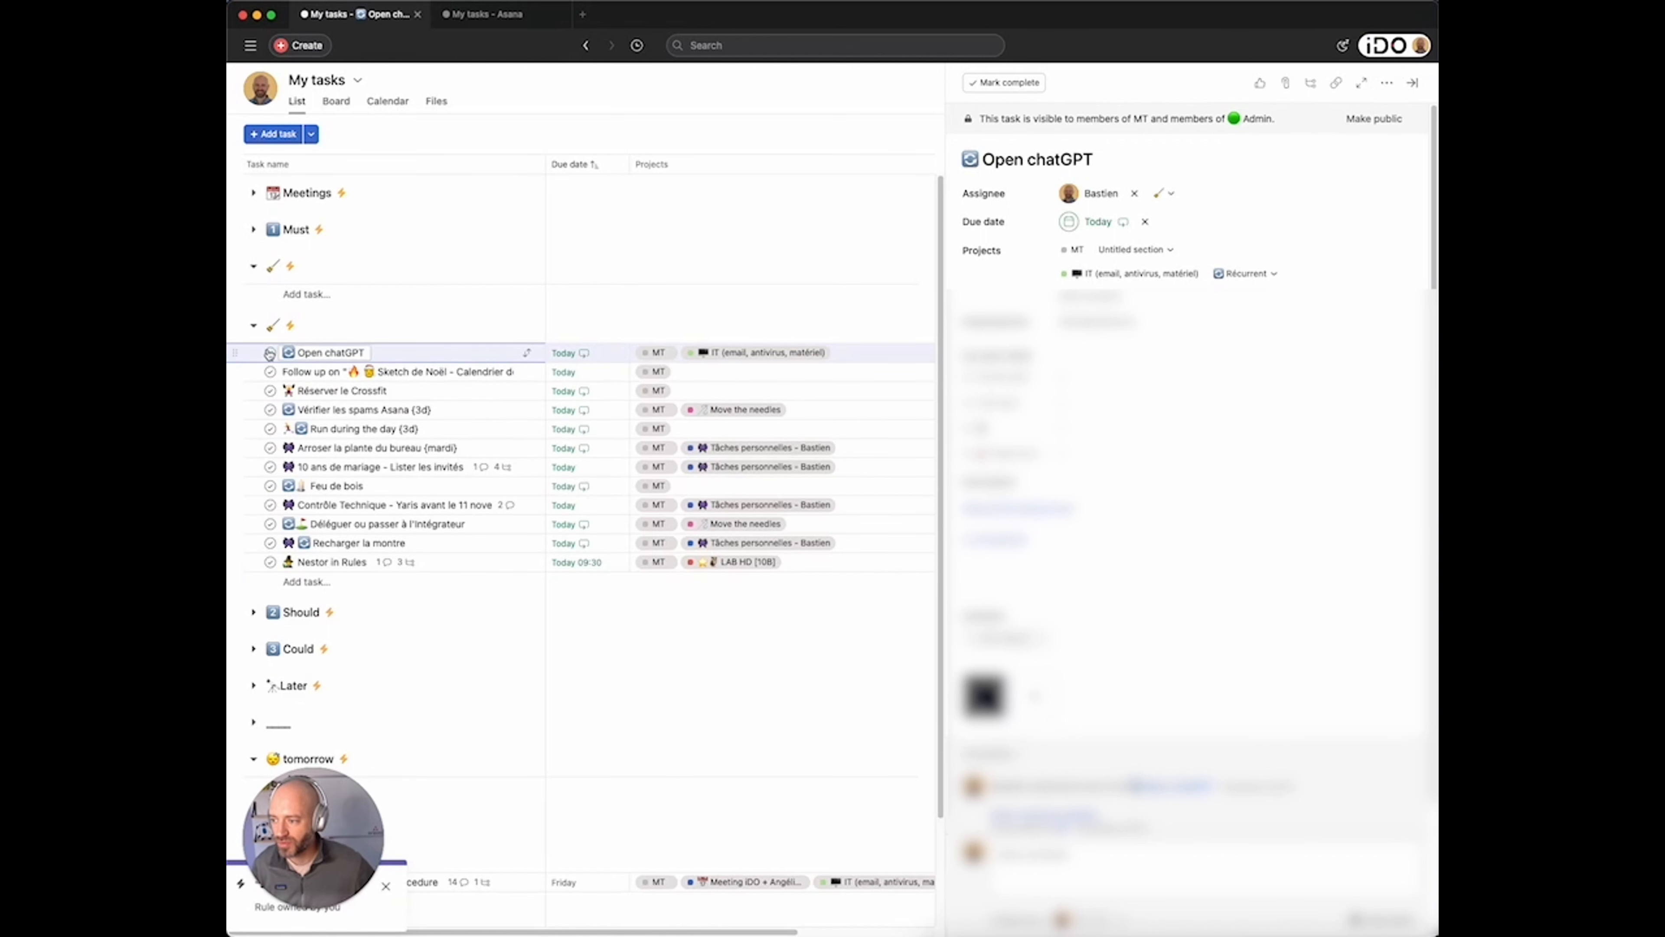
Mark Open chatGPT complete and move the Follow up on Sketch de Noël - Calendrier de l'Avent task to the tomorrow section.
left_click(269, 352)
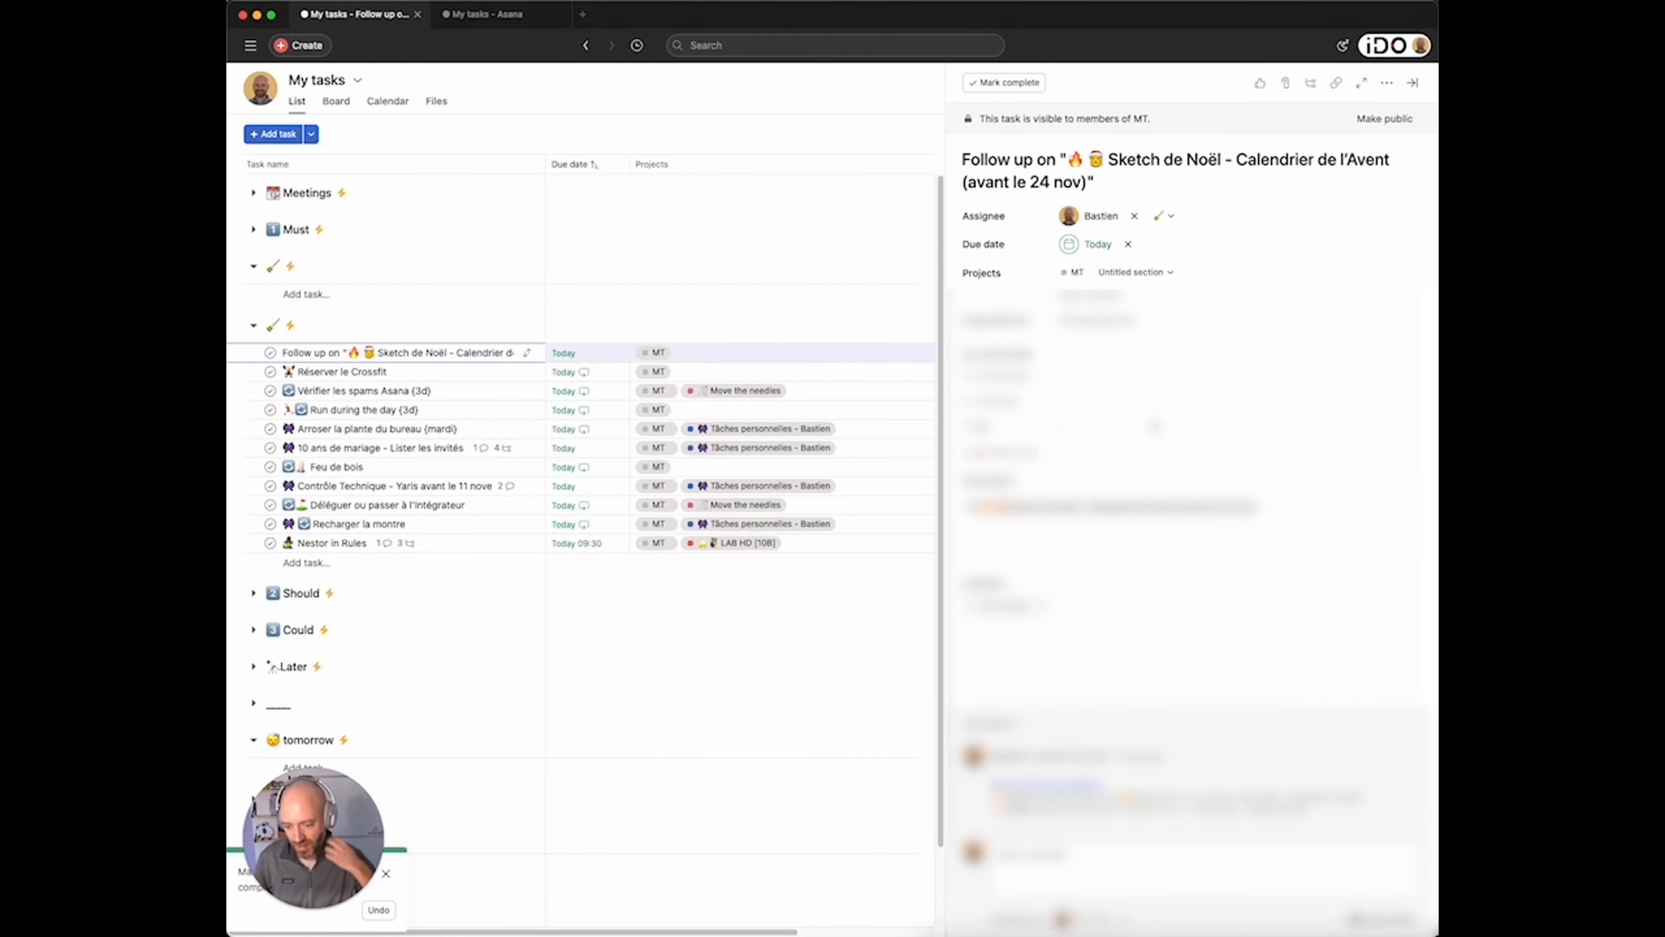
left_click(1165, 216)
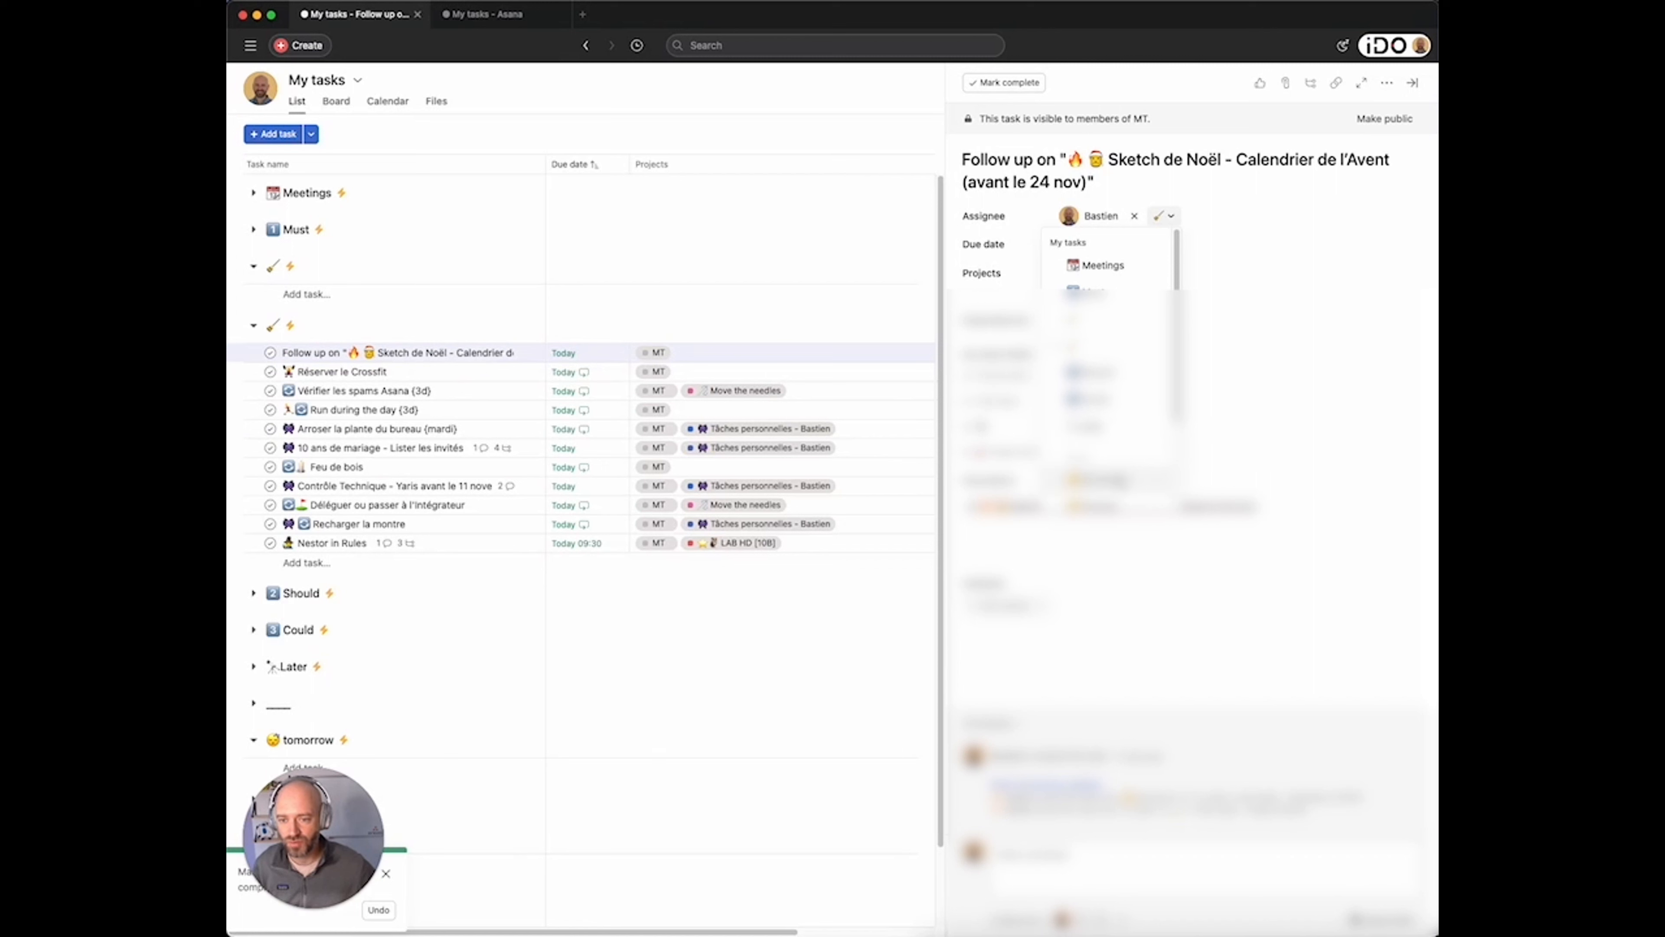
left_click(1120, 481)
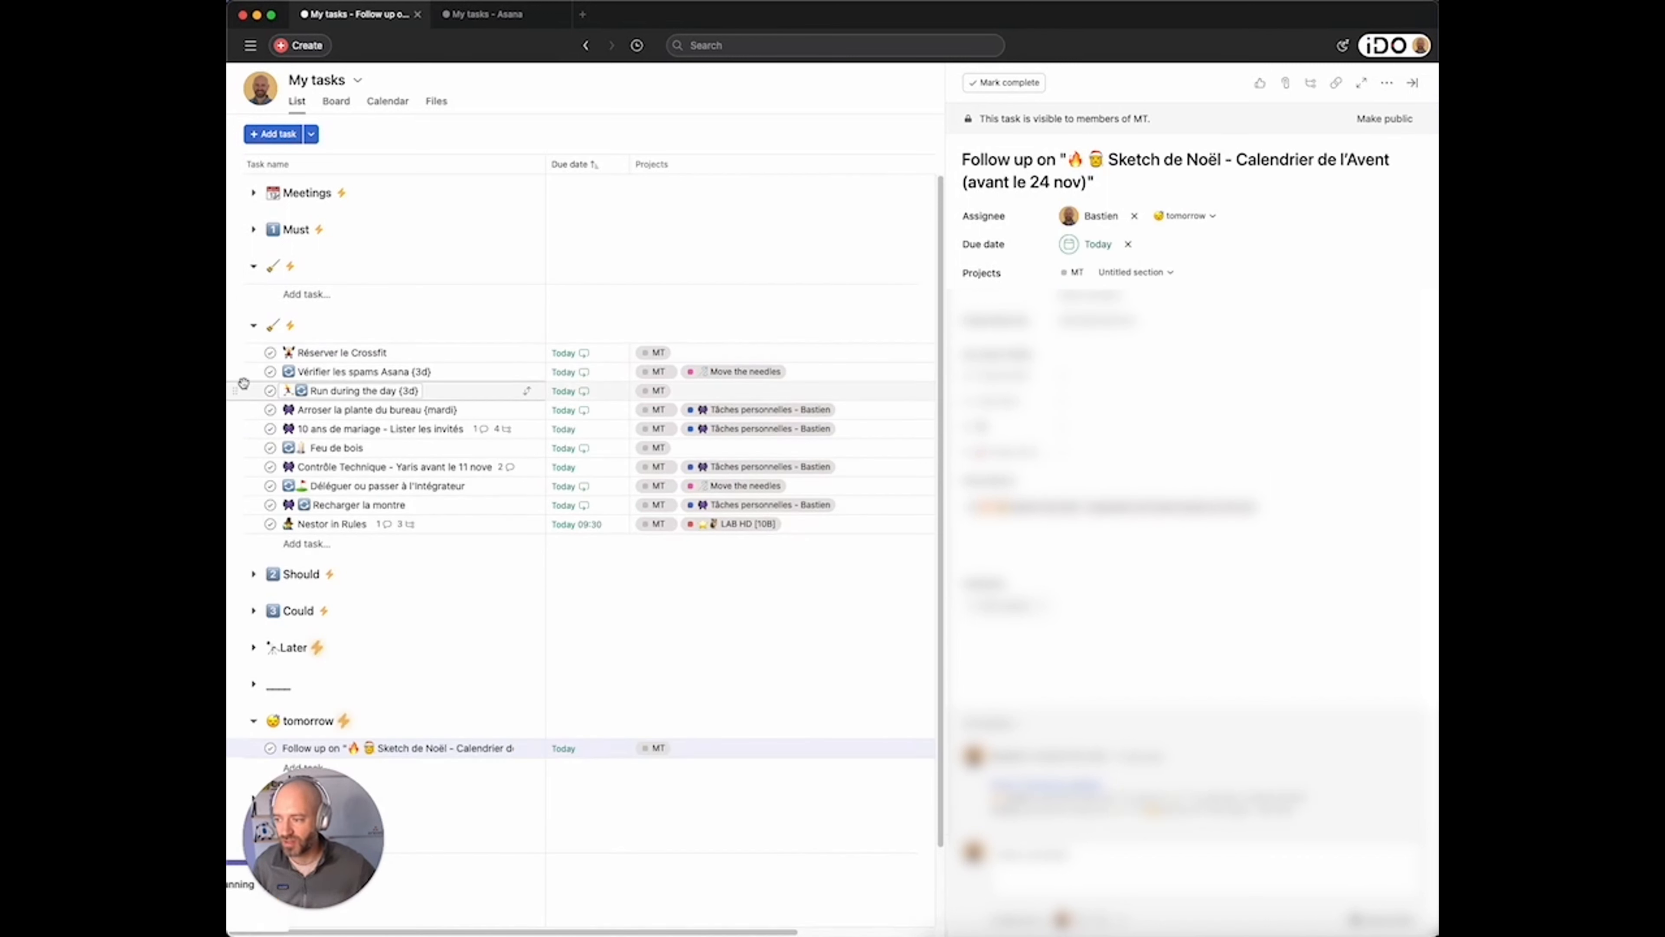
Move the Réserver le Crossfit and Vérifier les spams Asana (3d) tasks to the Must section.
left_click_drag(246, 357, 292, 230)
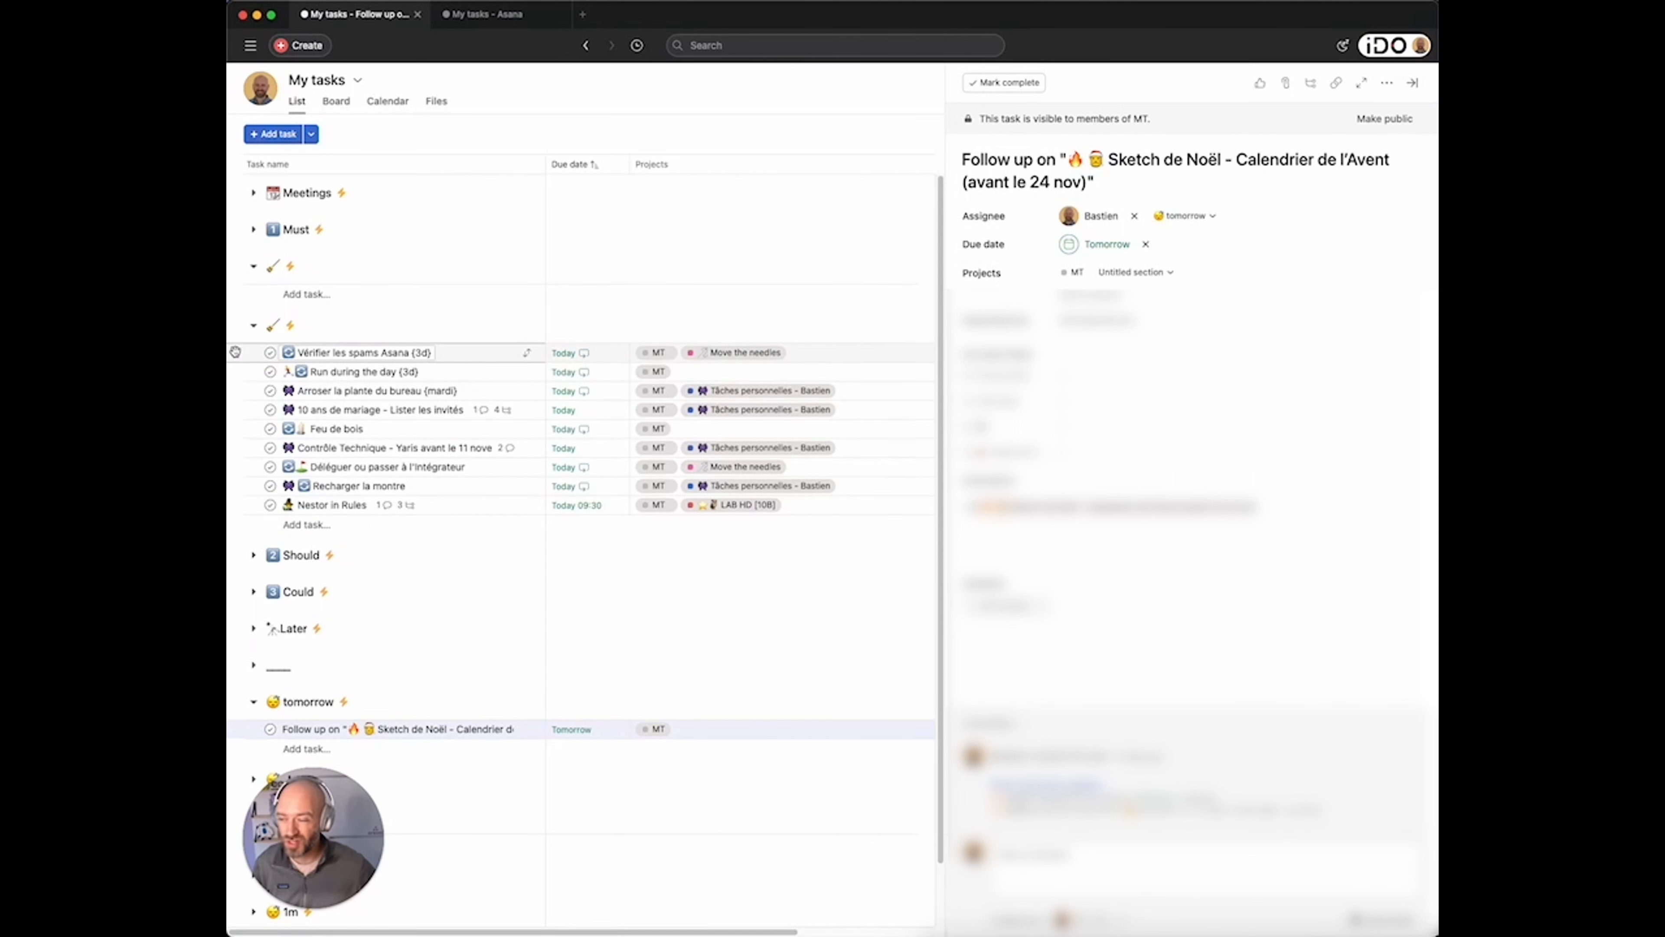
left_click_drag(234, 352, 281, 232)
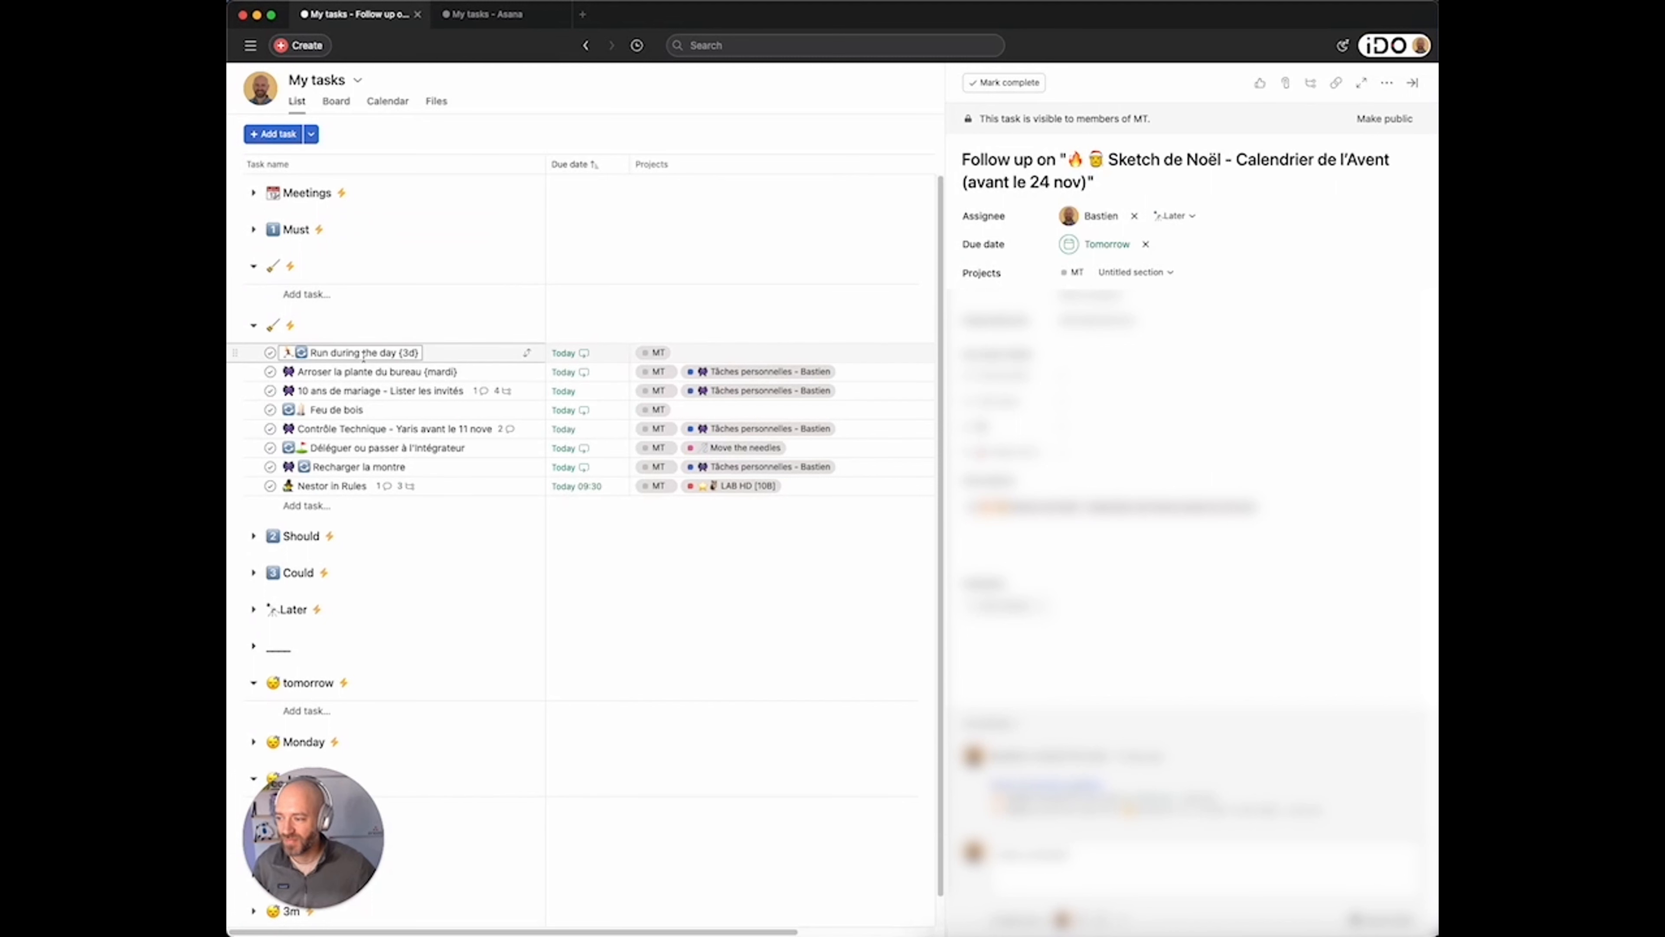